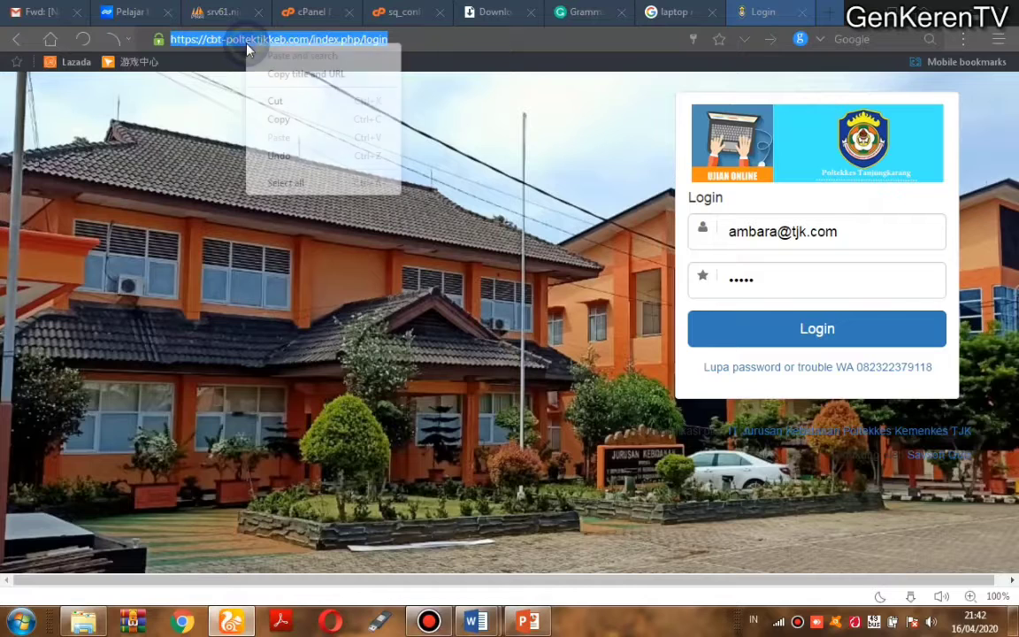
Step: Copy the login page address and paste it into a new Notepad document
left_click(271, 120)
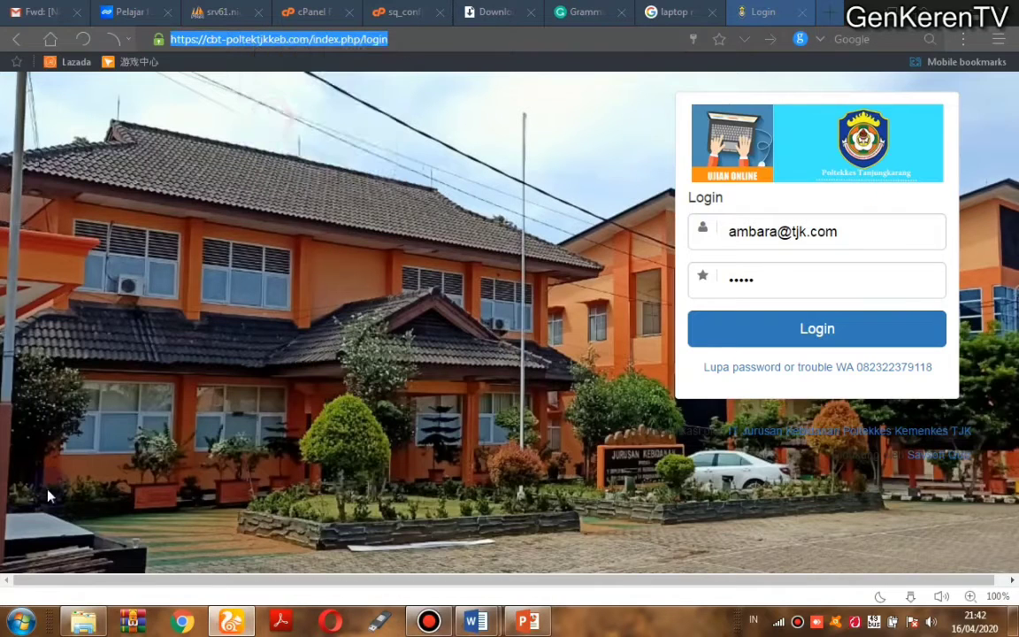
left_click(22, 622)
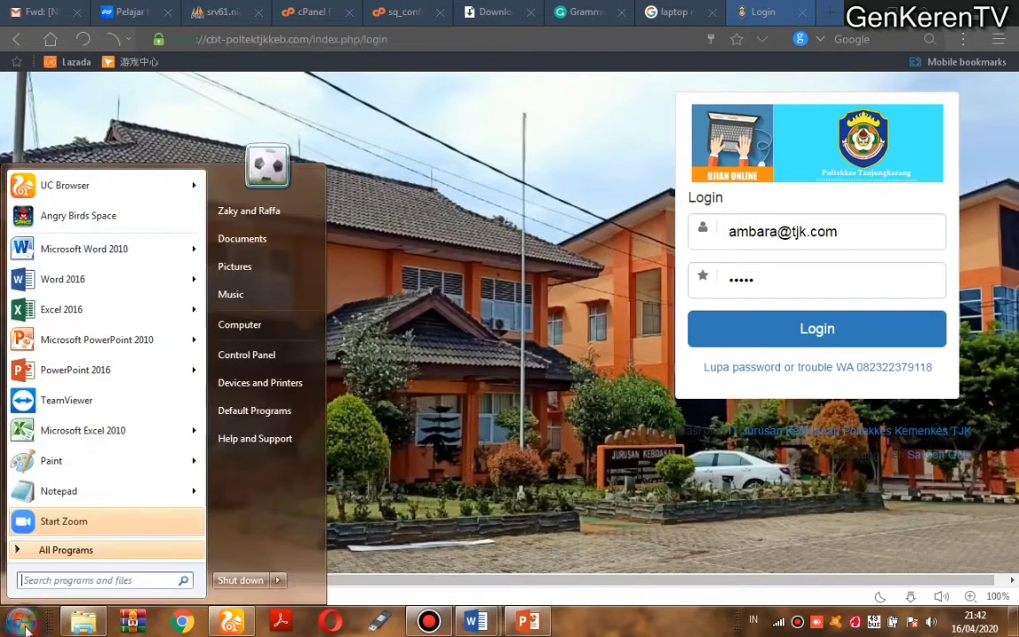
left_click(53, 490)
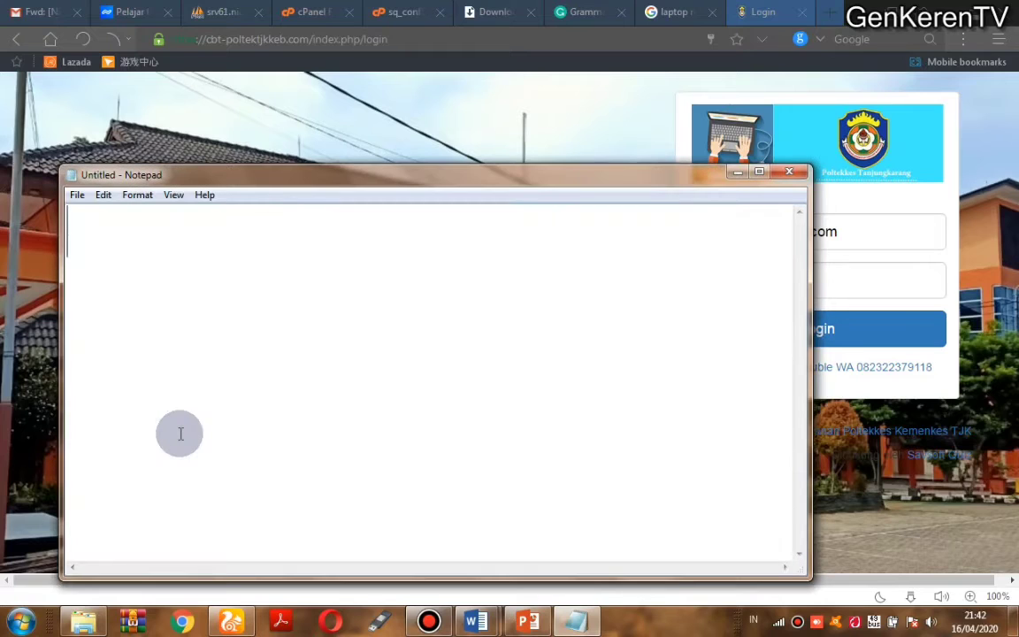
key("ctrl+v")
key("BackSpace")
key("BackSpace")
key("BackSpace")
key("BackSpace")
key("BackSpace")
key("BackSpace")
key("BackSpace")
key("BackSpace")
key("BackSpace")
key("BackSpace")
key("BackSpace")
key("BackSpace")
key("BackSpace")
key("BackSpace")
key("BackSpace")
key("BackSpace")
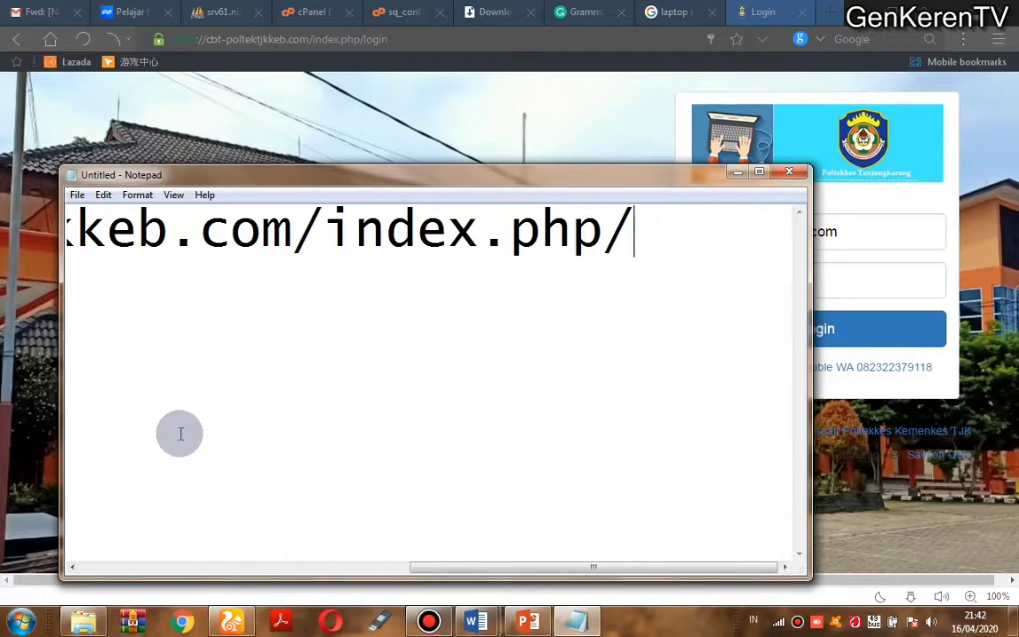
key("Left")
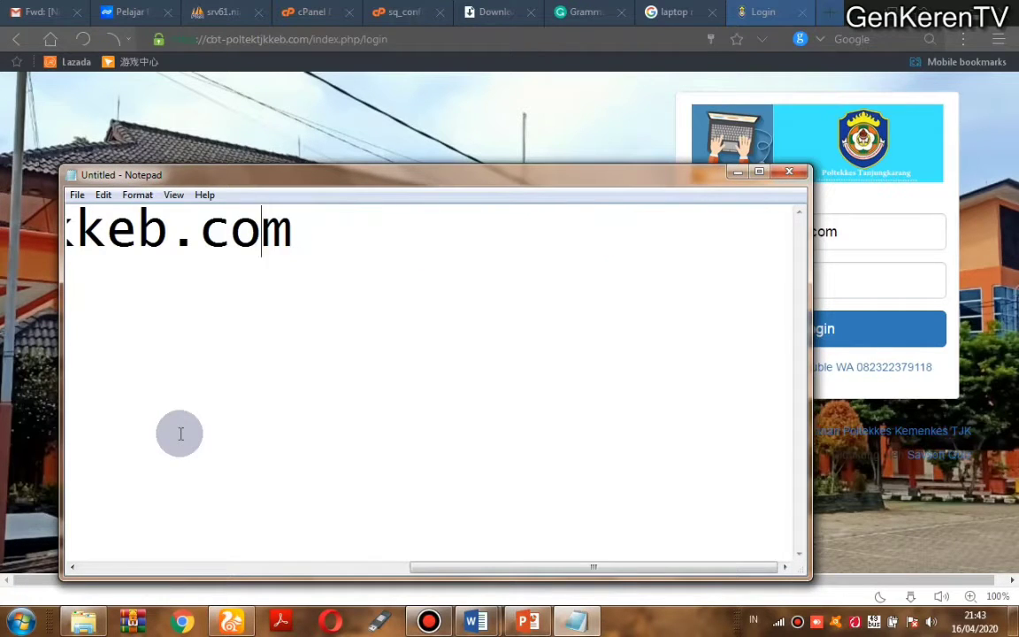
key("Left")
key("Left")
key("Left")
key("Left")
key("Left")
key("Left")
key("Left")
key("Left")
key("Left")
key("Left")
key("Left")
key("Left")
key("Left")
key("Left")
key("Left")
key("Left")
key("Left")
key("Left")
key("Left")
key("Left")
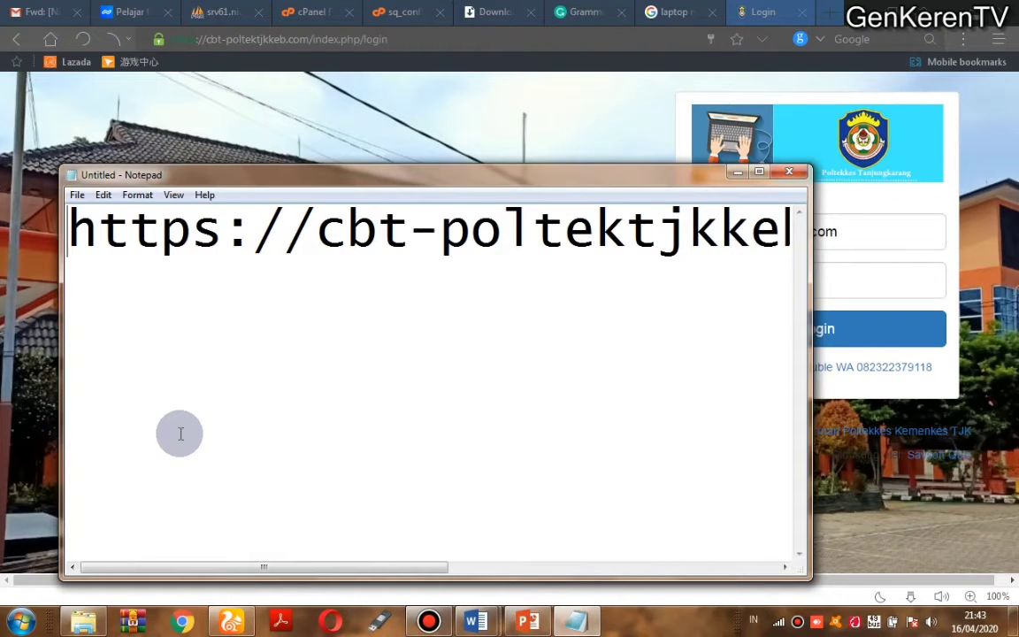
left_click(760, 173)
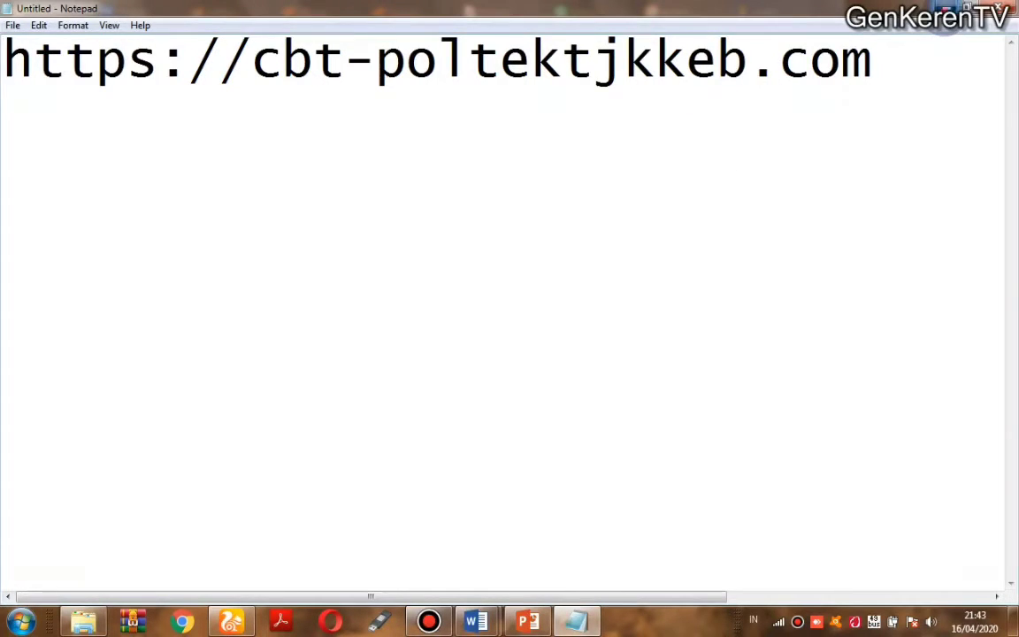
left_click(952, 9)
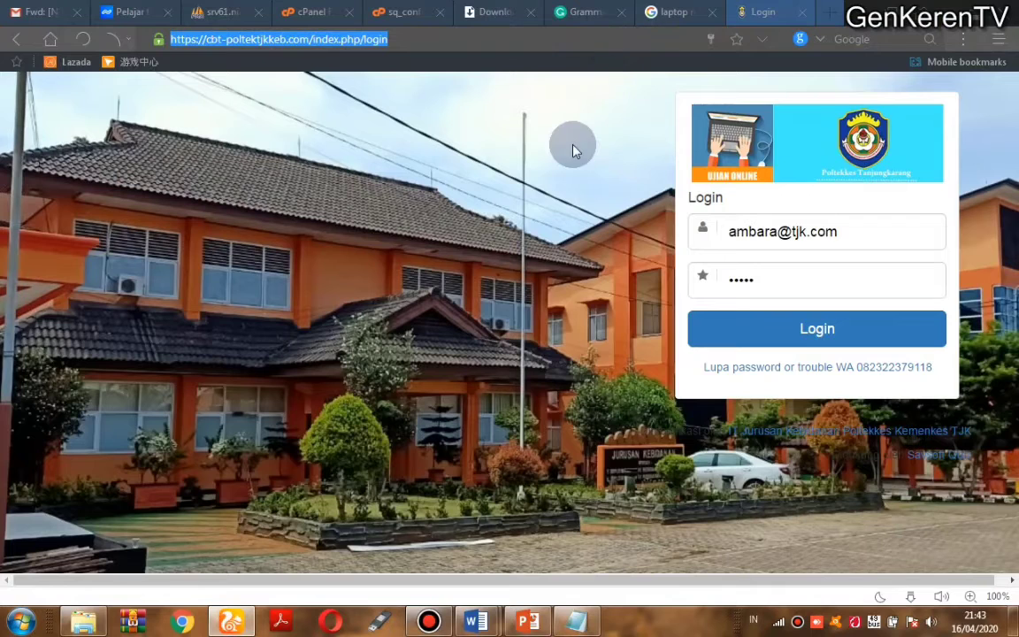
Step: Log in as administrator to reach the dashboard showing 529 students and 22 lecturers
left_click(825, 232)
left_click(679, 224)
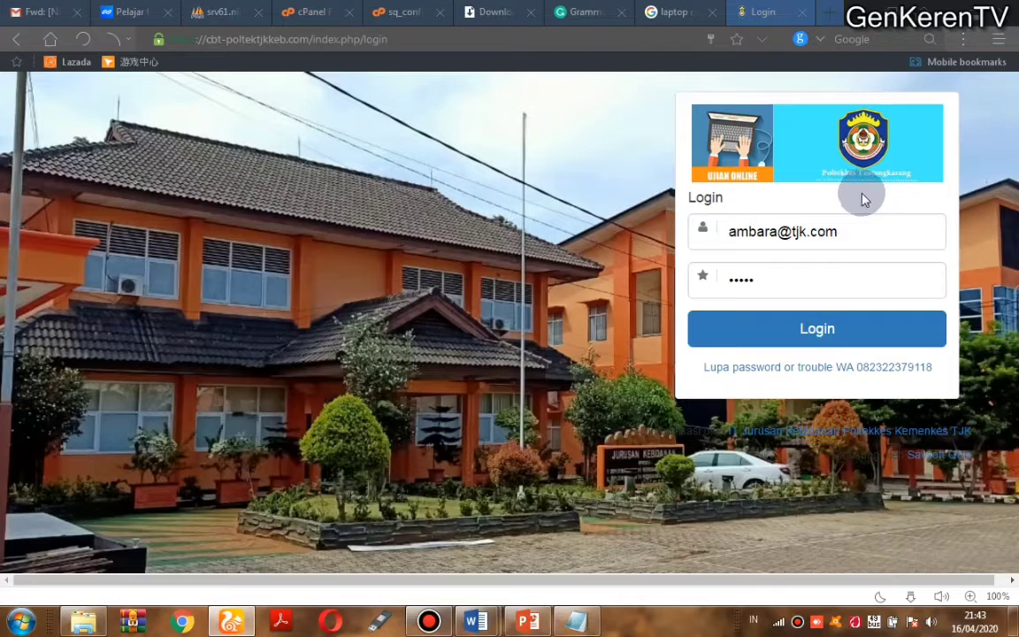
left_click(808, 328)
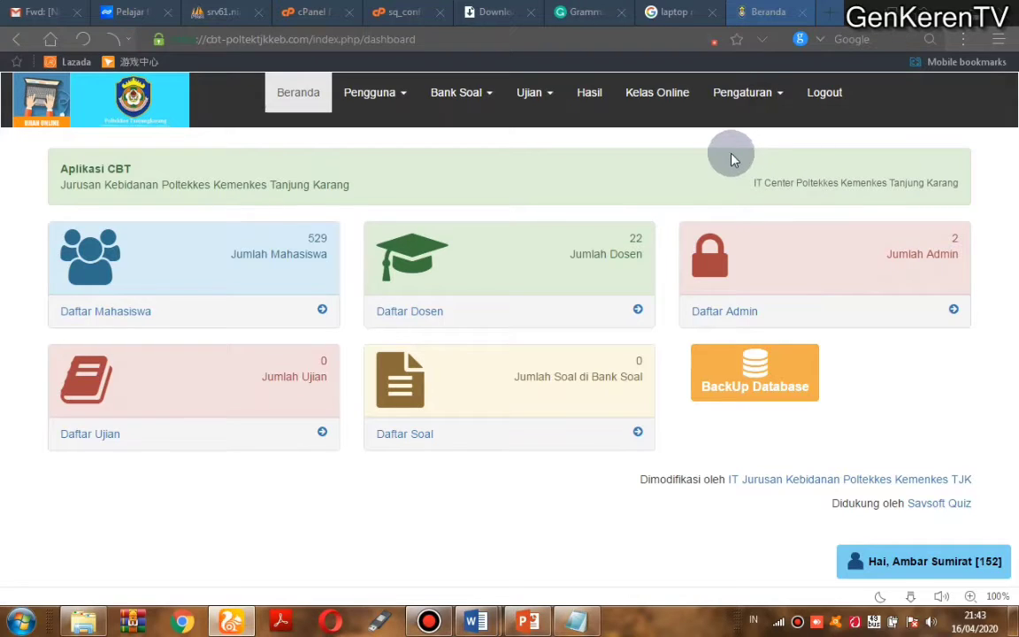
Step: In Daftar Mata Kuliah, enter ASUHAN NEONATUS in the blank row, pick its lecturer and add it
left_click(762, 105)
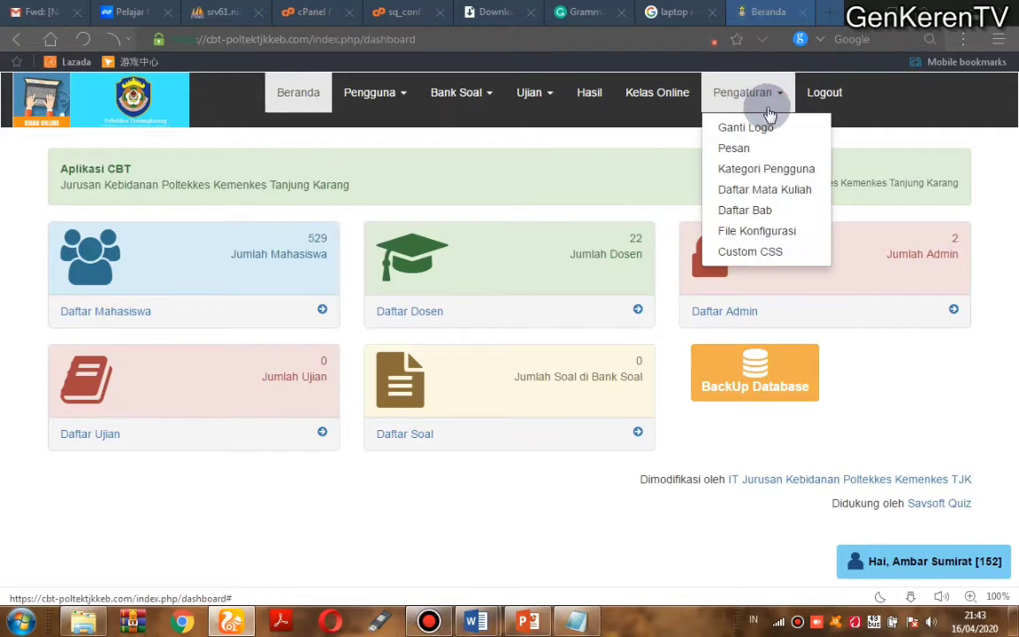
left_click(754, 200)
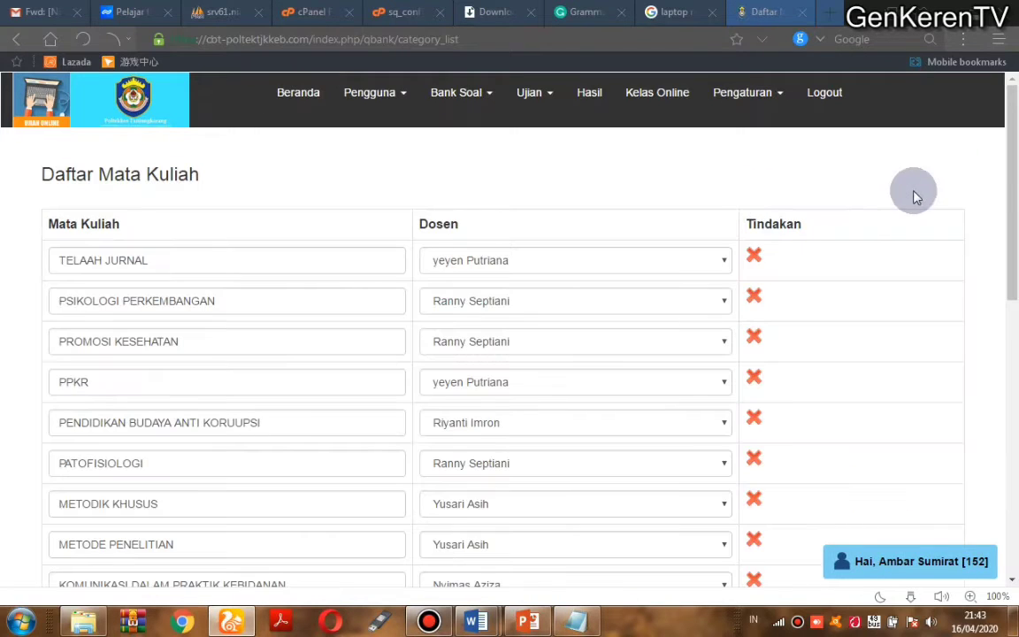
left_click_drag(1013, 161, 1016, 442)
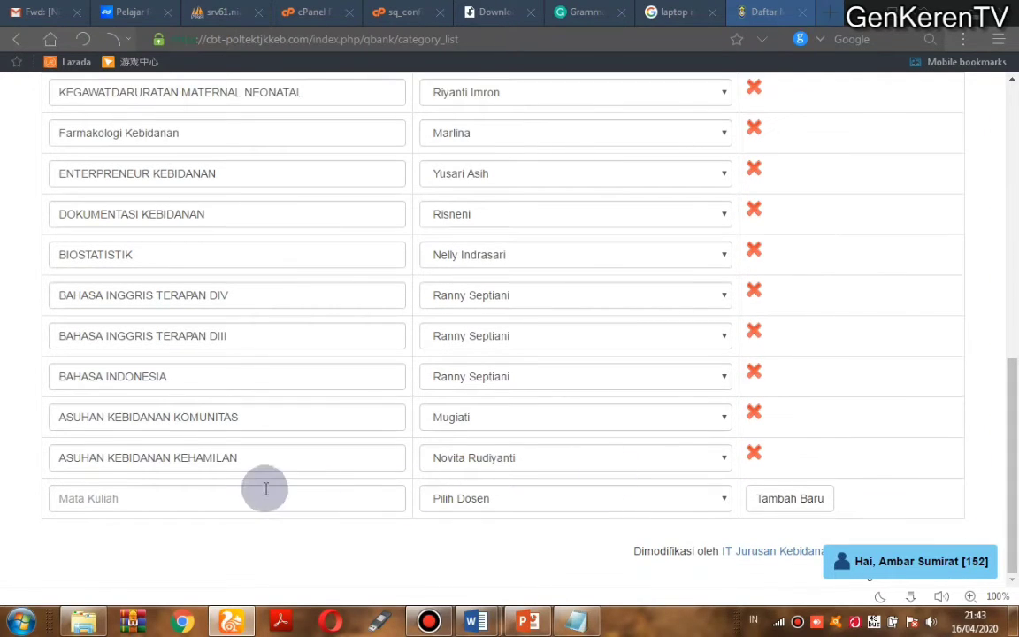
left_click(236, 492)
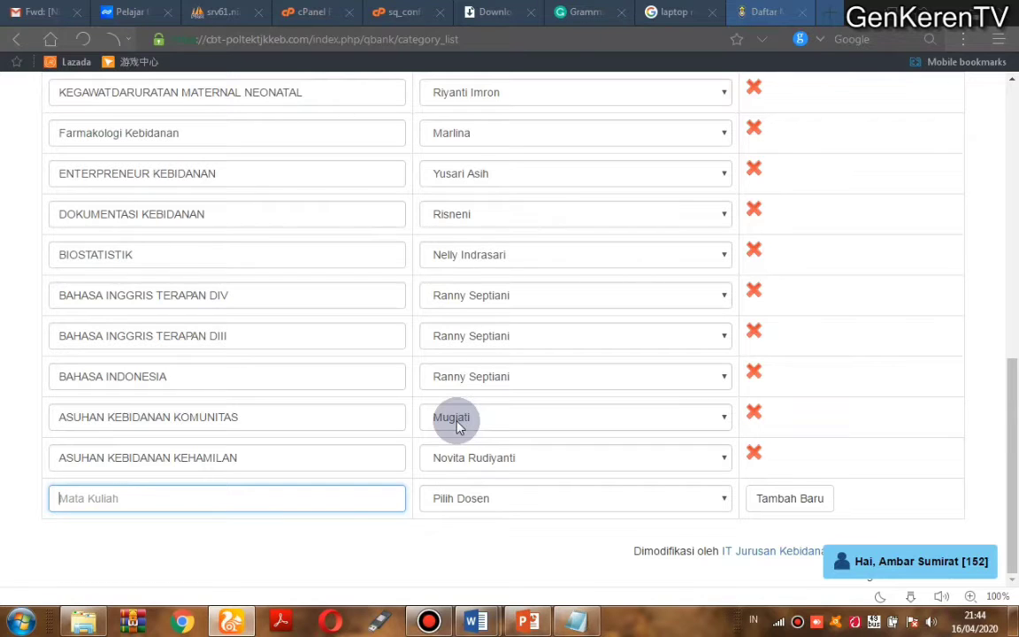
type("ASUHAN NEONATUS")
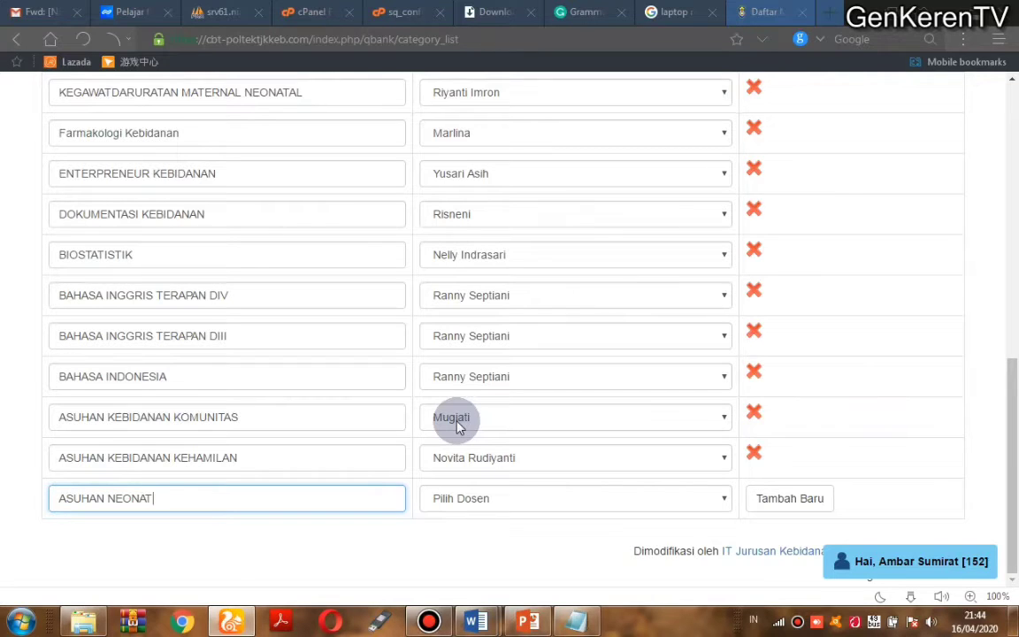
left_click(469, 498)
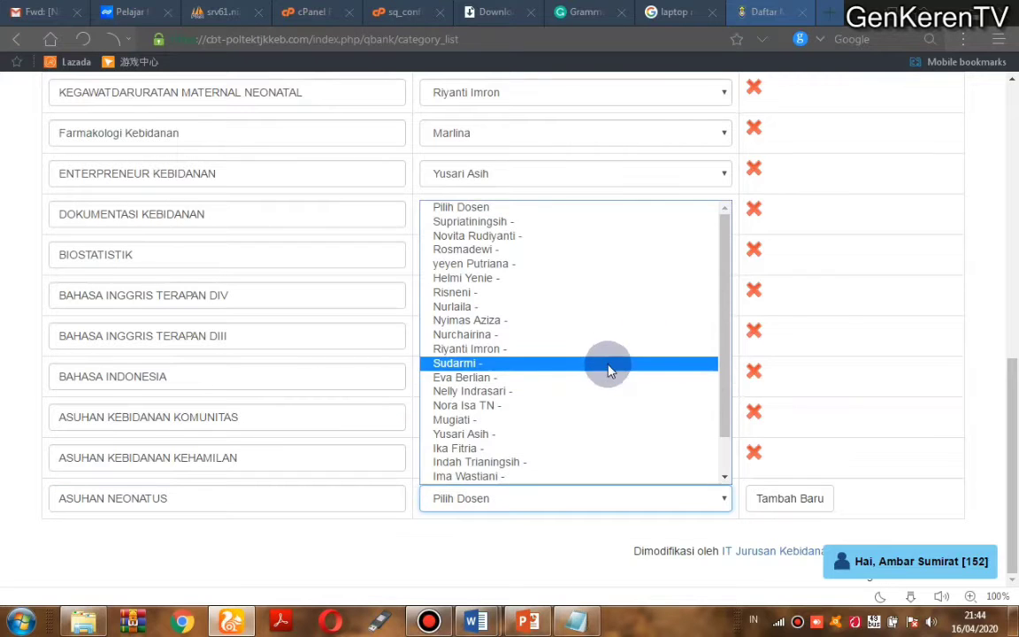
scroll(728, 345, "down", 2)
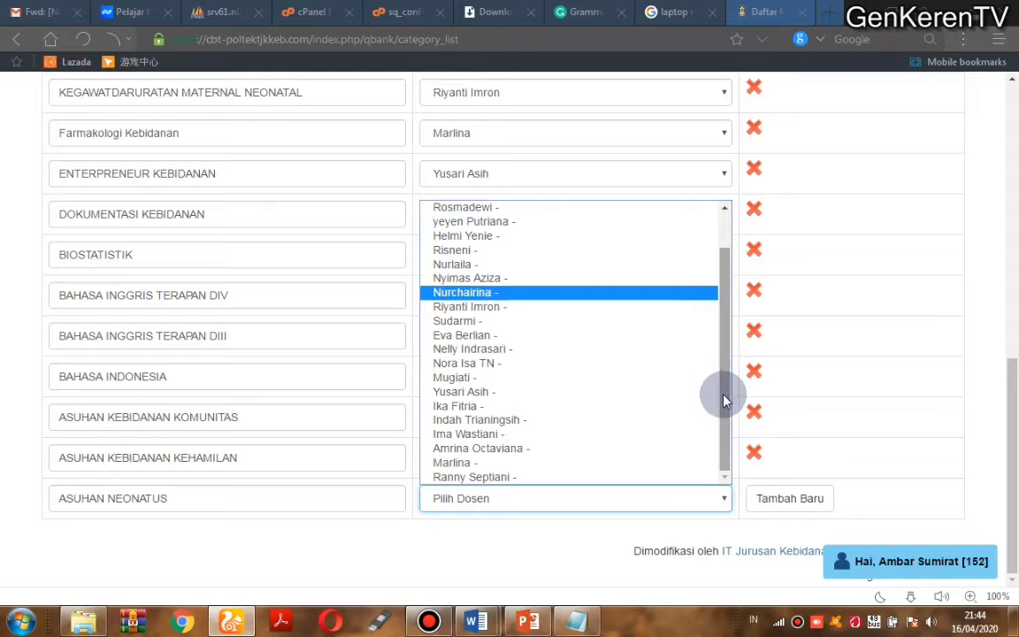
left_click(513, 477)
left_click(774, 514)
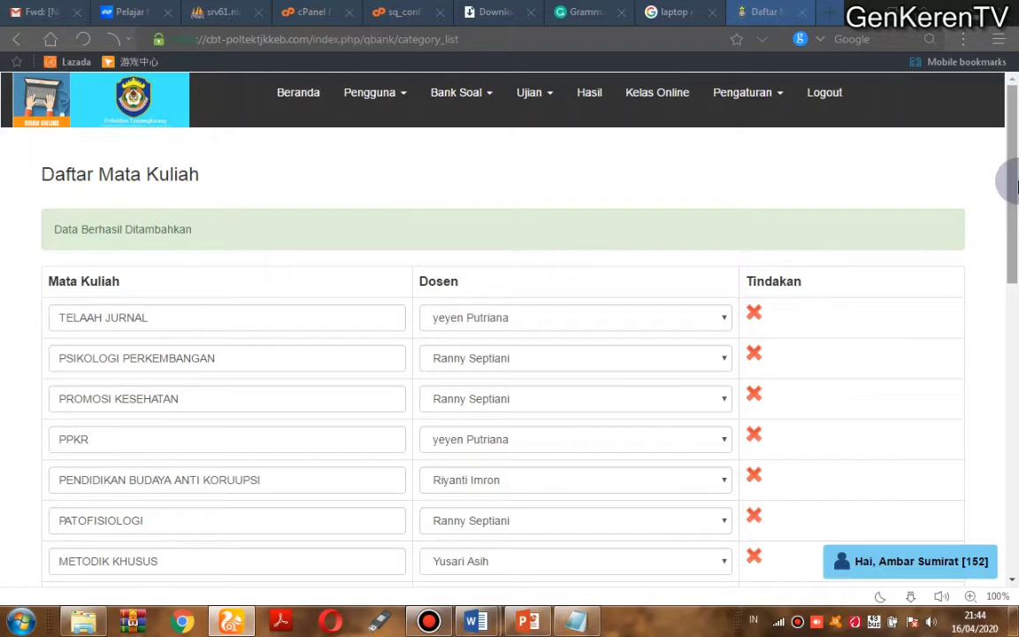
Step: Switch ASUHAN NEONATUS to a different lecturer in its Dosen dropdown
left_click_drag(1015, 186, 1015, 487)
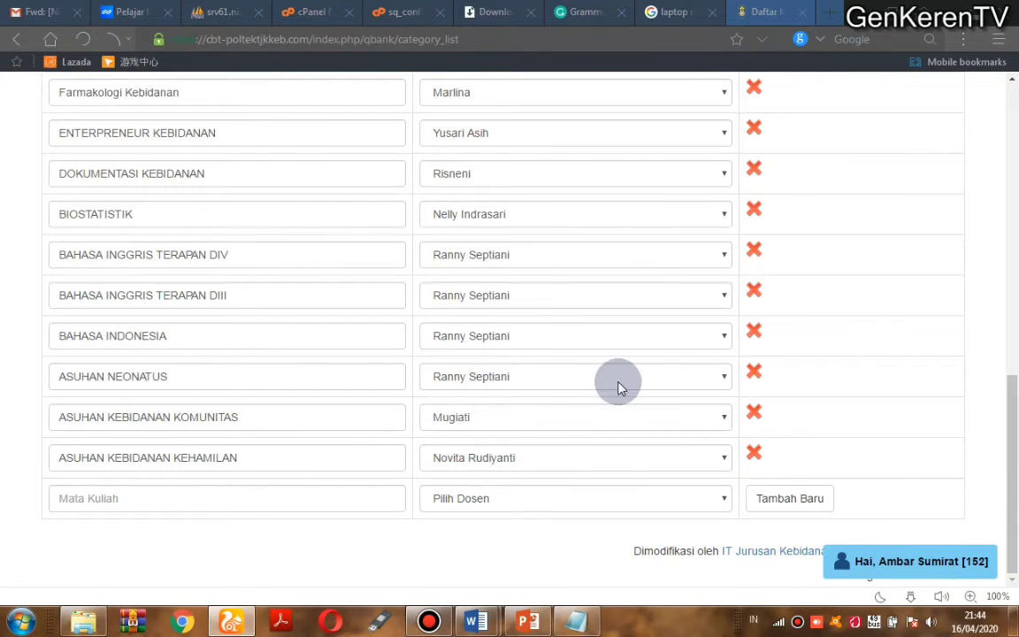
left_click(709, 384)
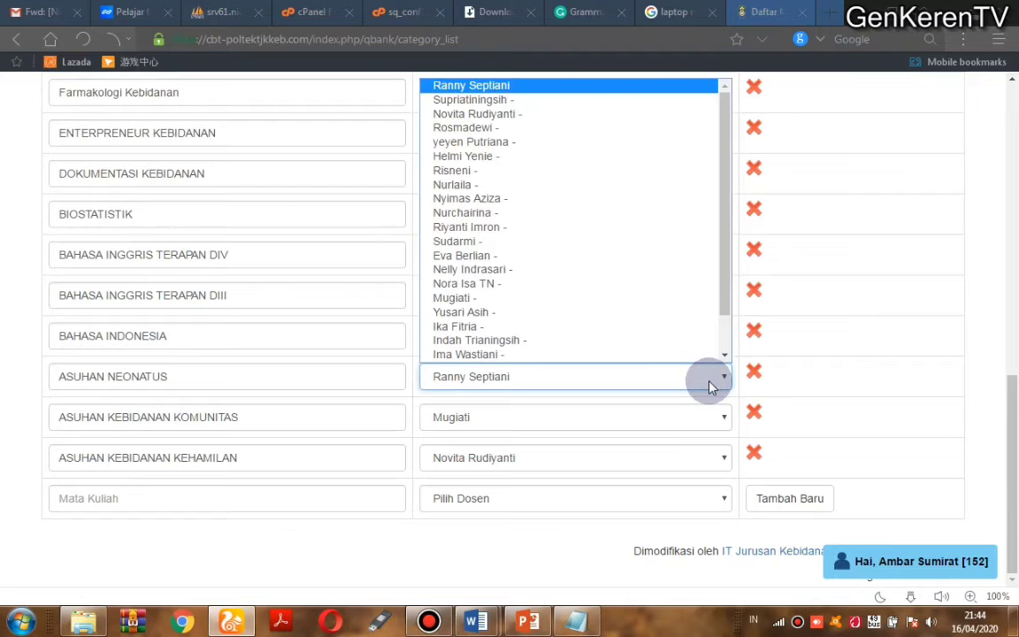
left_click(487, 300)
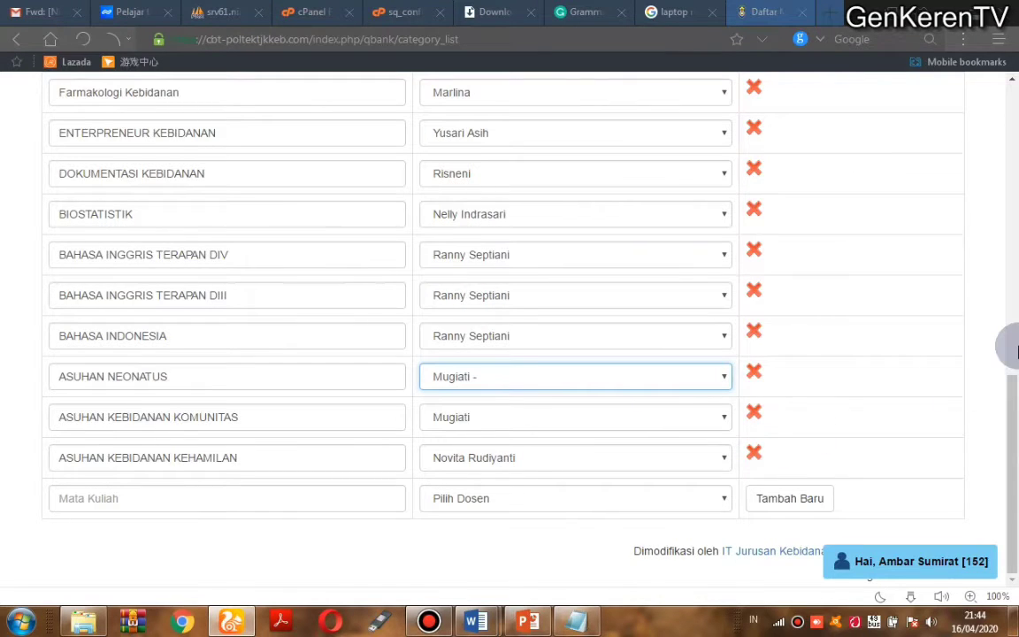
left_click(1015, 346)
left_click_drag(1016, 347, 1000, 204)
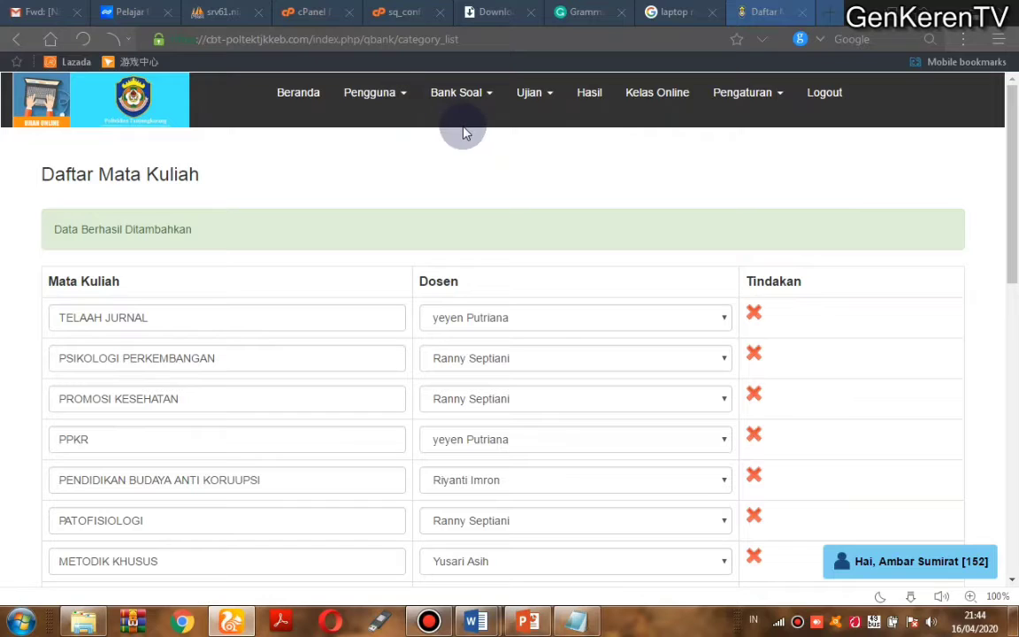
left_click(387, 92)
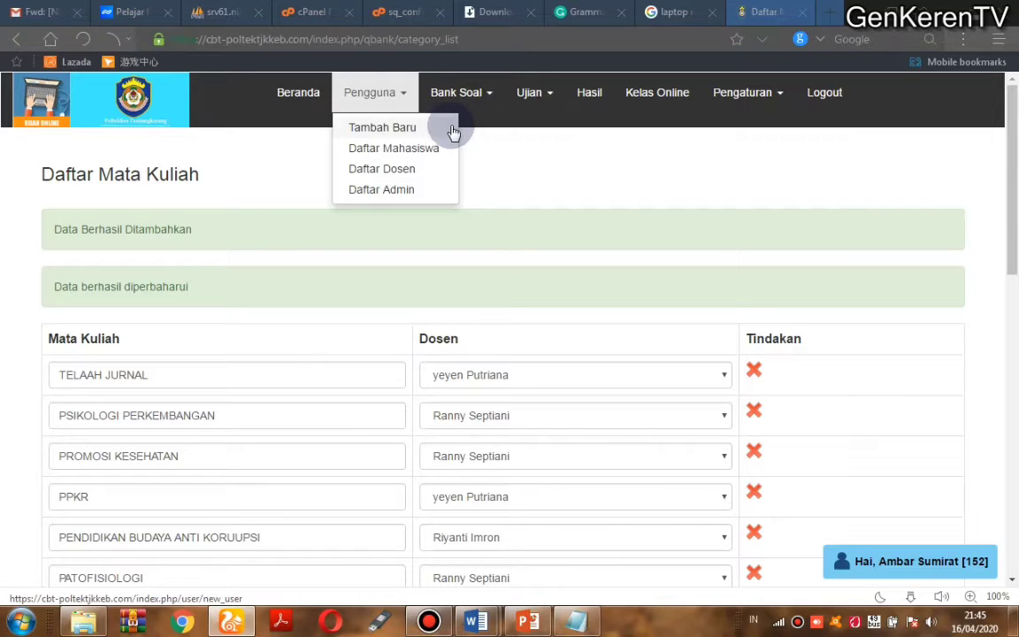
Step: Open the new-user form and enter the user's e-mail address and password
left_click(384, 128)
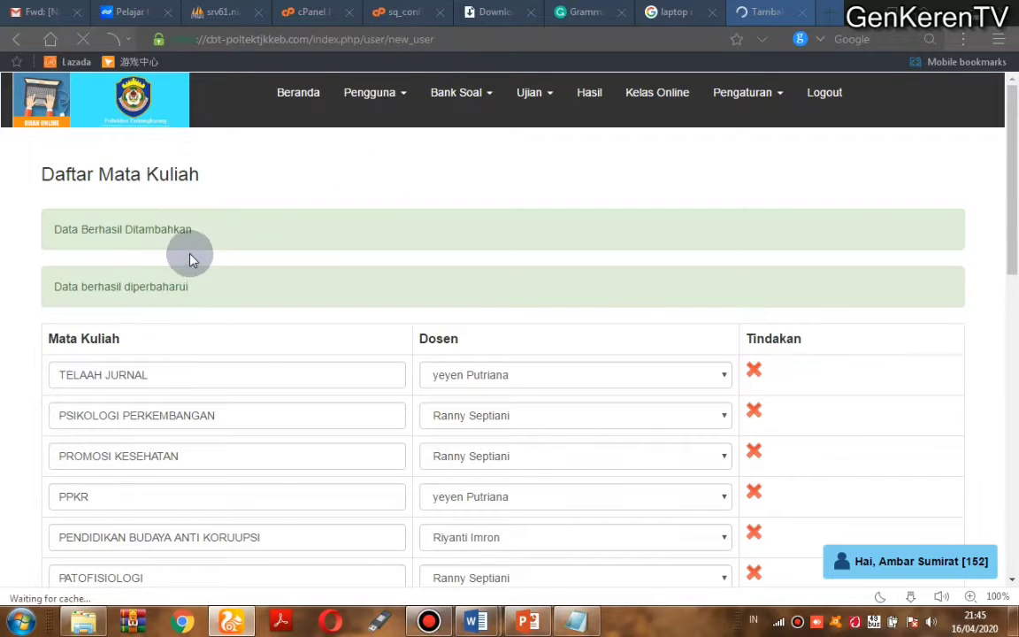
left_click(210, 232)
left_click_drag(210, 232, 73, 223)
left_click(73, 223)
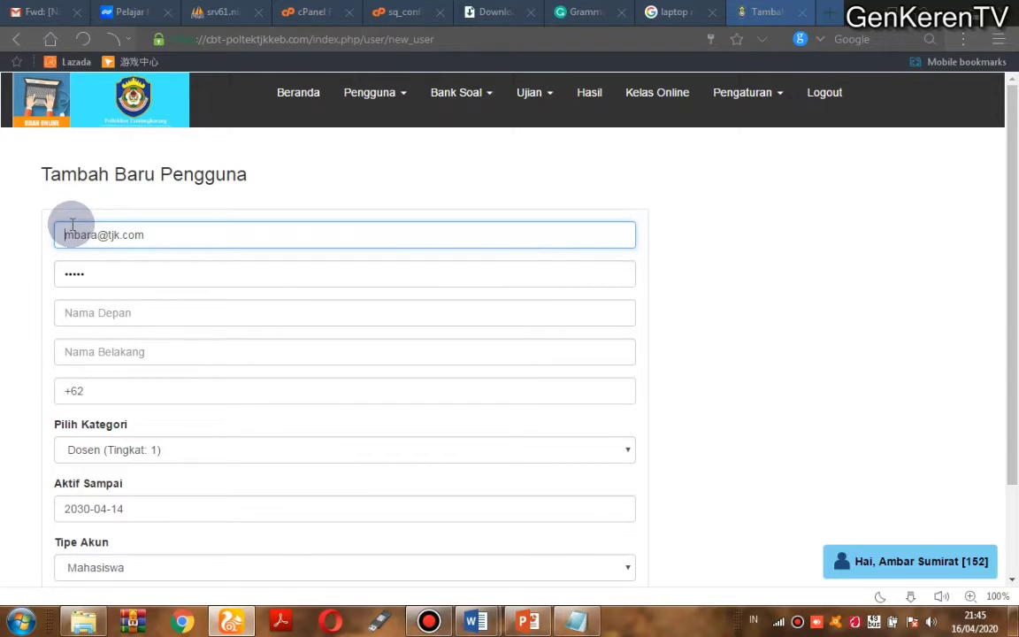
key("Delete")
key("Delete")
key("Delete")
key("Delete")
key("BackSpace")
type("raisa")
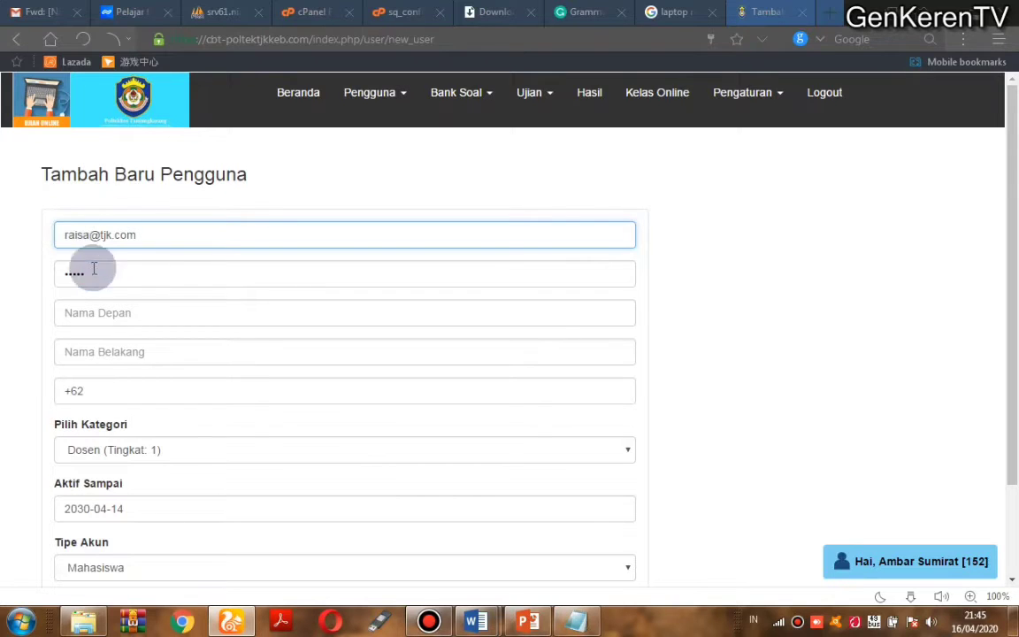
left_click(113, 283)
key("BackSpace")
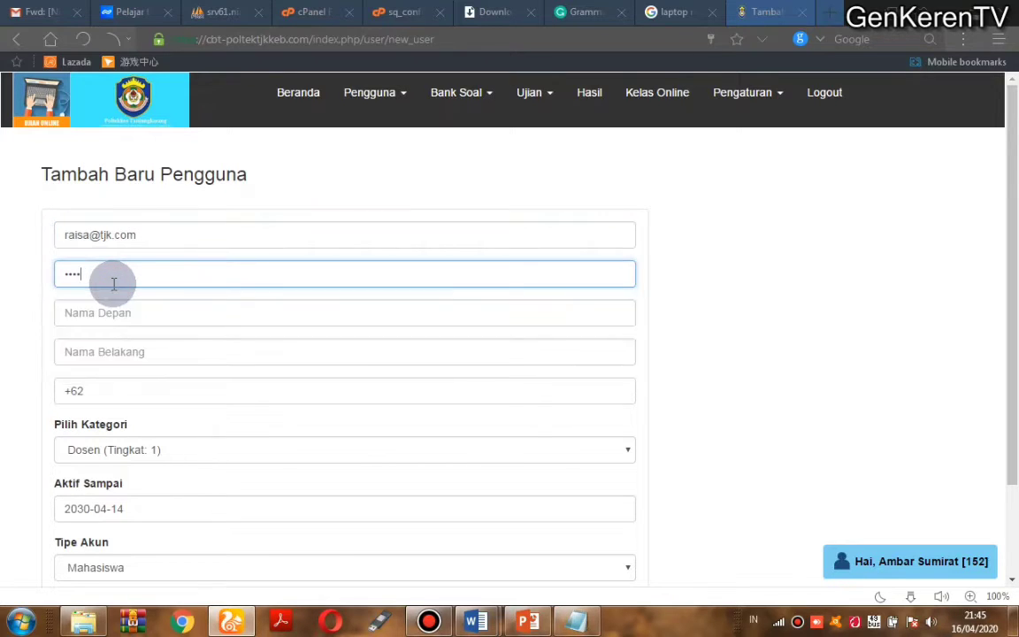
key("BackSpace")
type("••")
Step: Fill in the new user's first and last name
left_click(110, 304)
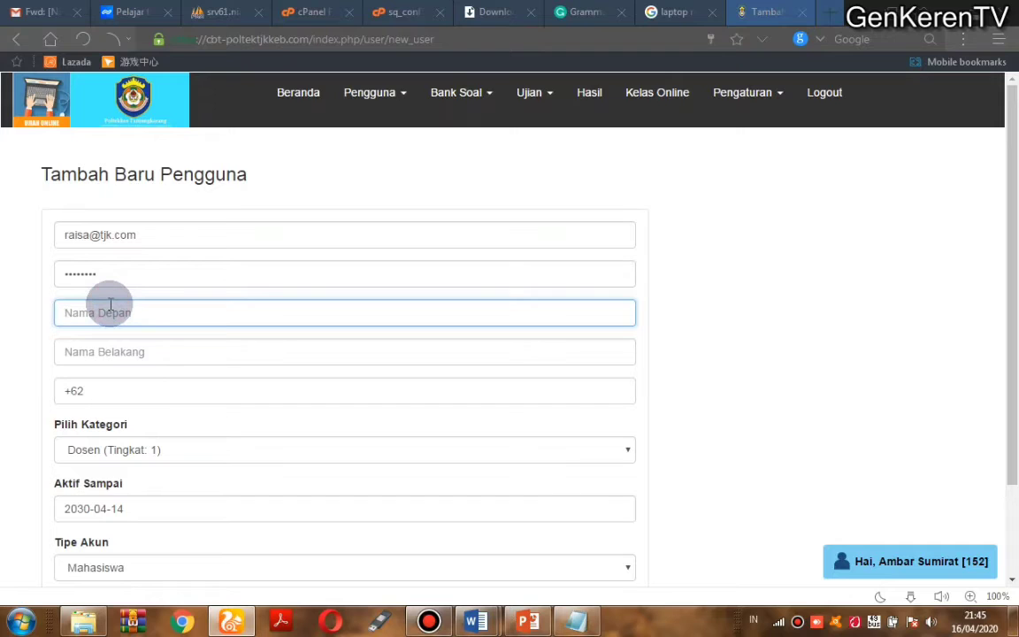
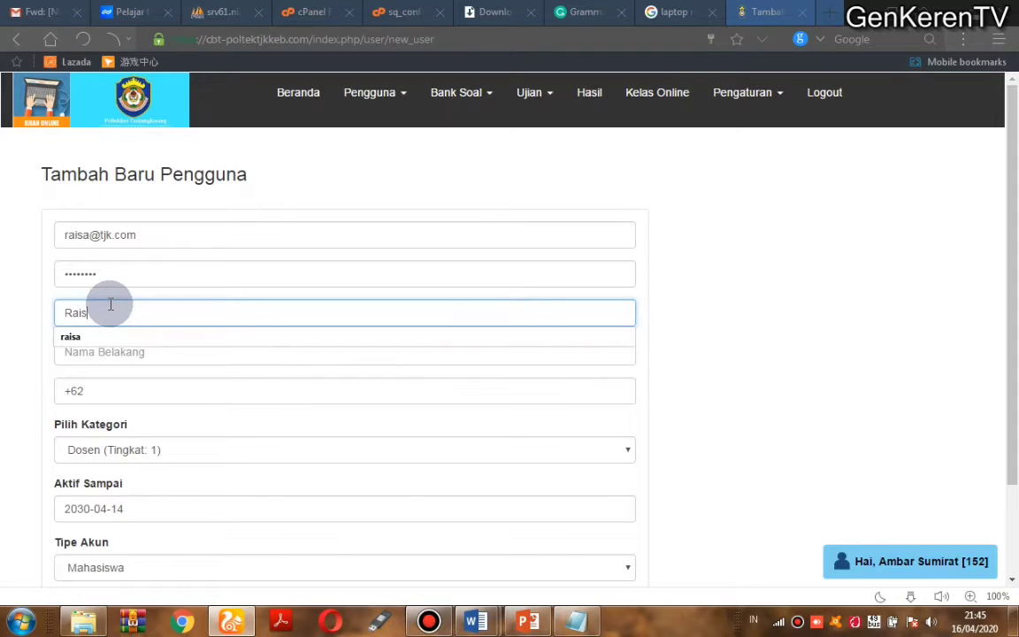
left_click(88, 347)
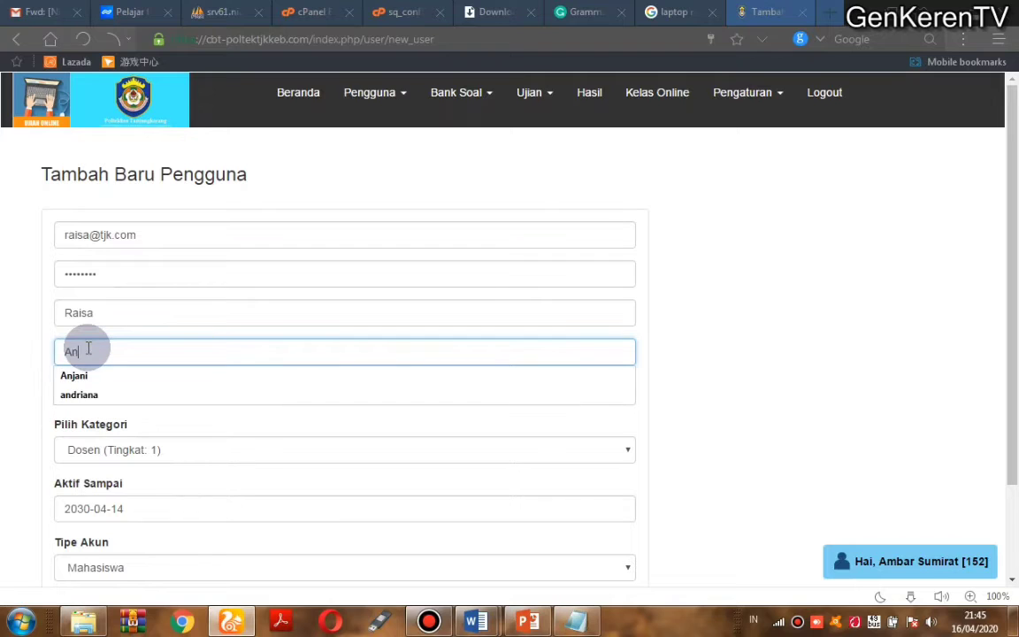
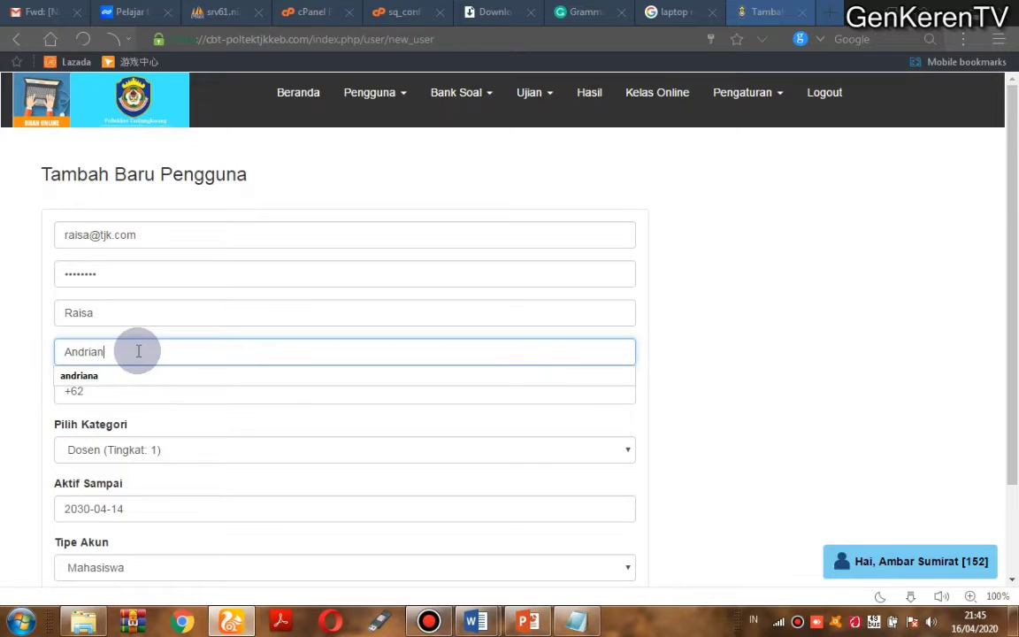
left_click(19, 332)
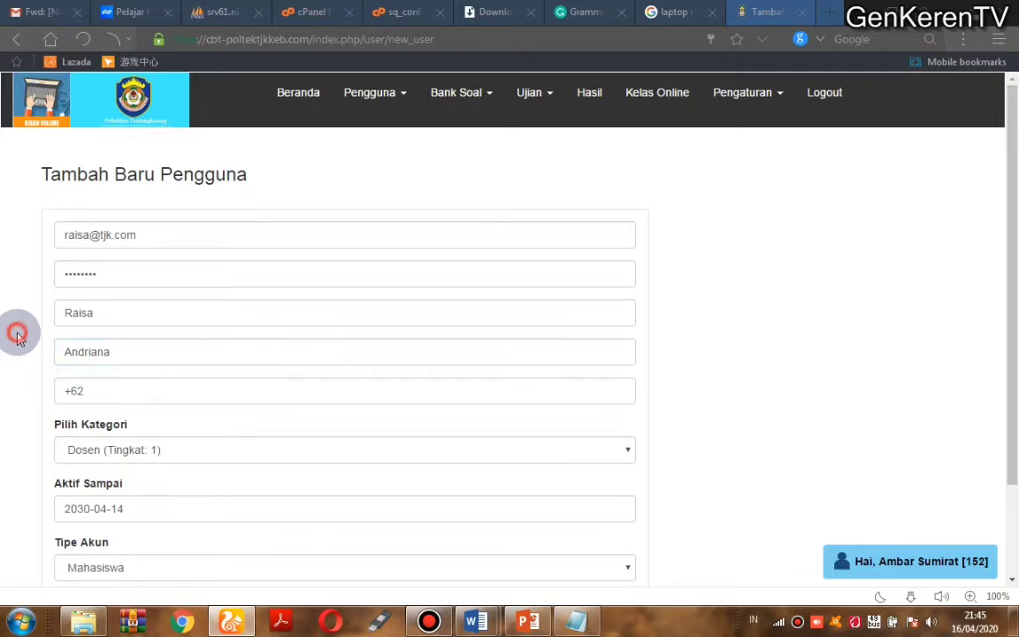
Step: Set category Tingkat 1 Reguler 1 and submit the new user
left_click(173, 450)
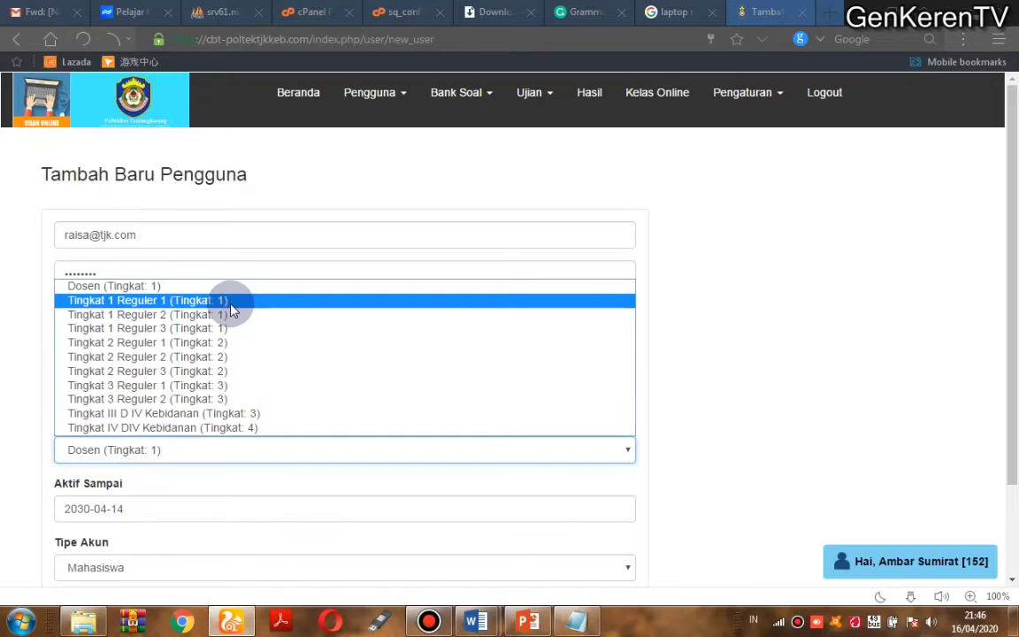
left_click(231, 302)
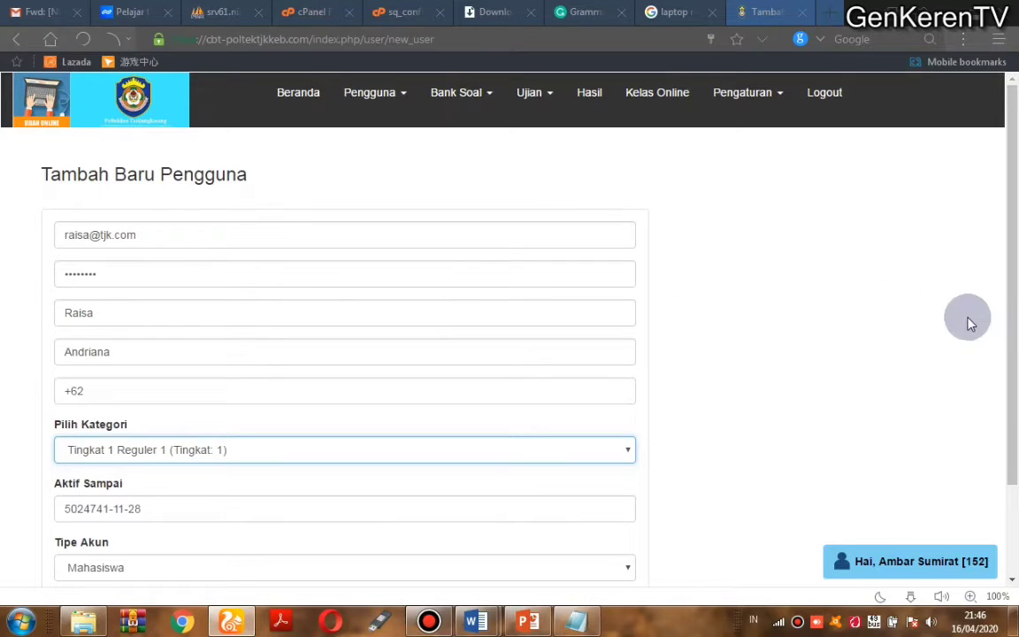
left_click_drag(1009, 298, 1008, 401)
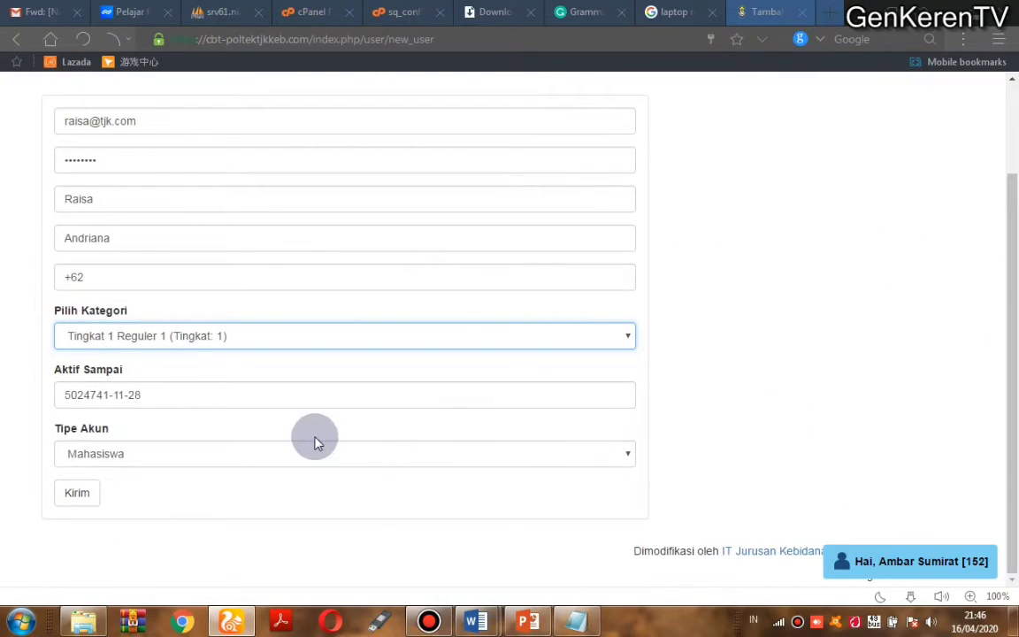
left_click(82, 493)
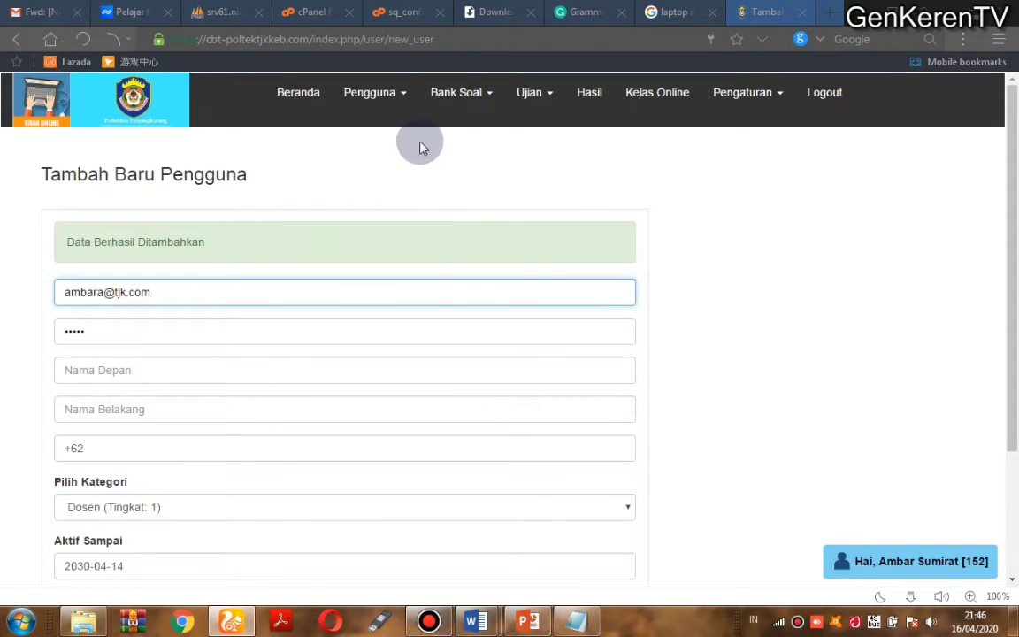
left_click(389, 95)
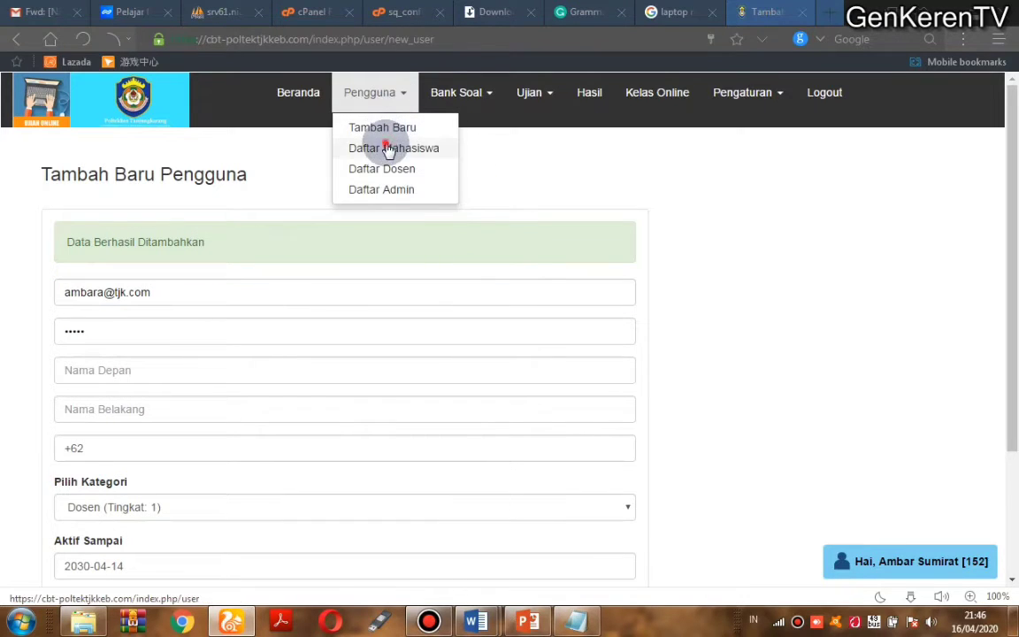
Step: Set user 633's Status Akun to Tidak Aktif from Daftar Mahasiswa and save
left_click(386, 148)
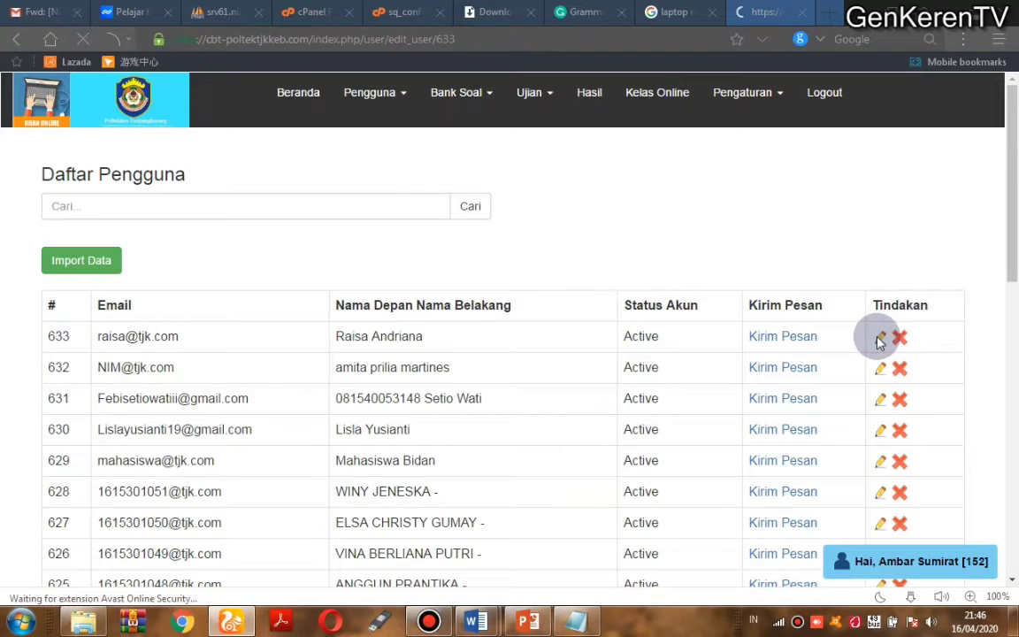
left_click_drag(1012, 216, 1008, 363)
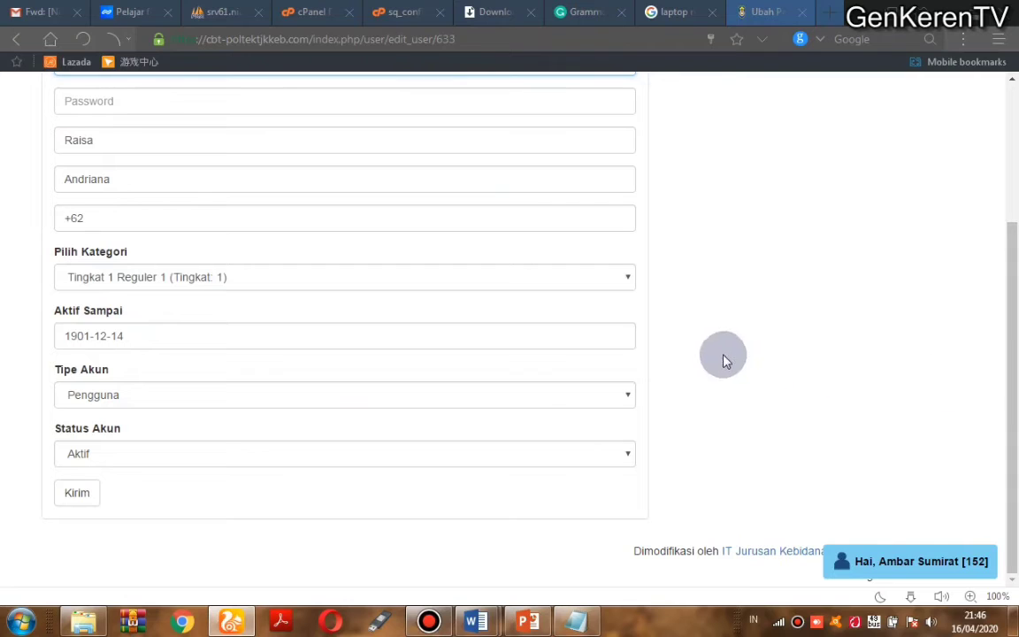
left_click(196, 460)
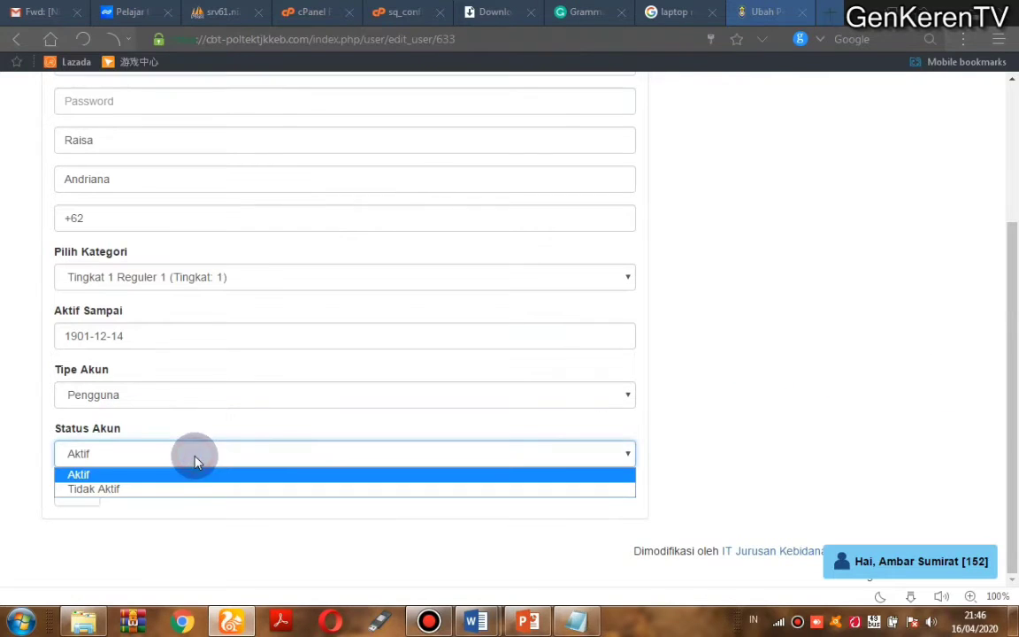
left_click(173, 489)
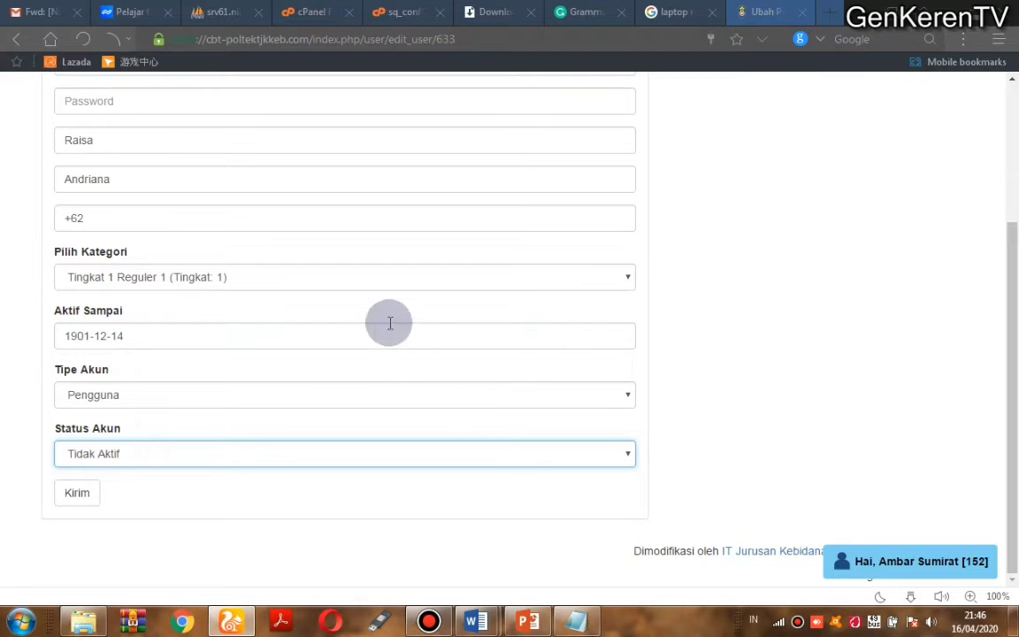
scroll(1008, 164, "up", 3)
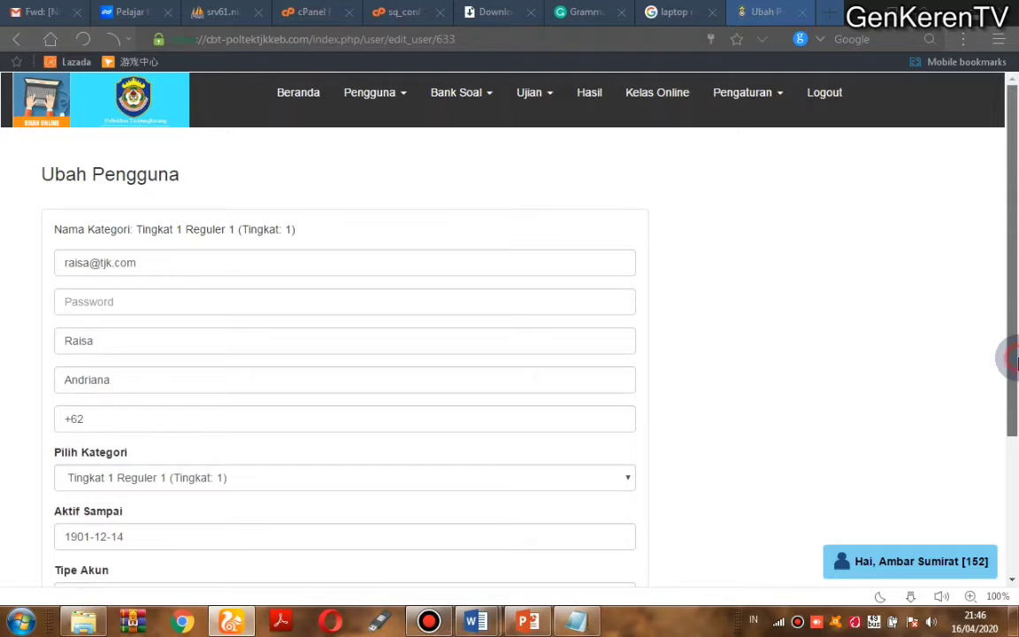
left_click_drag(1012, 345, 1012, 505)
left_click(88, 501)
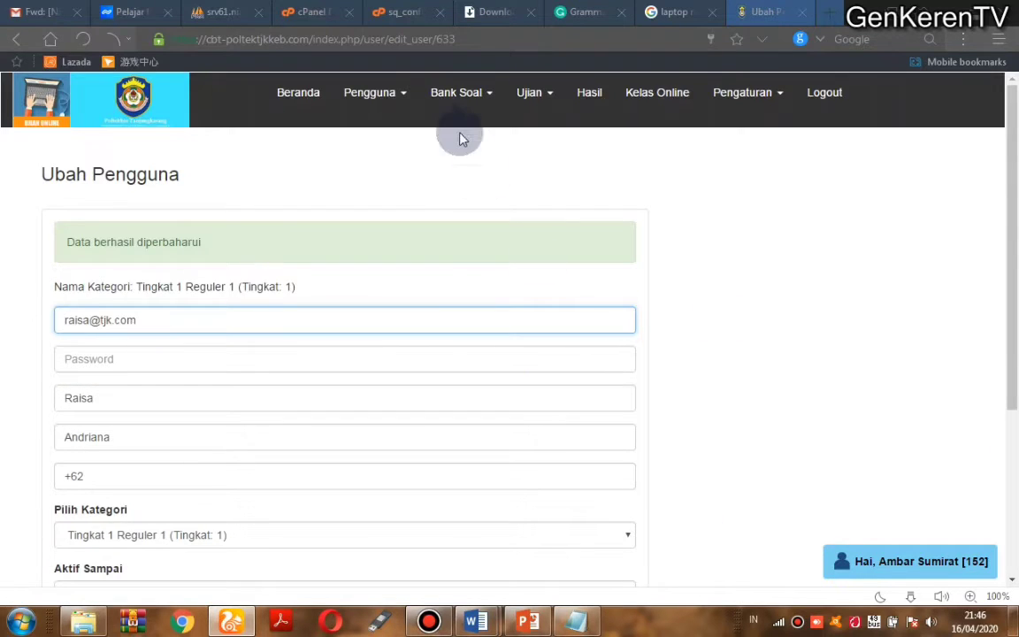
Step: Review the student list and user 628's account status, then open the Daftar Dosen list
left_click(381, 99)
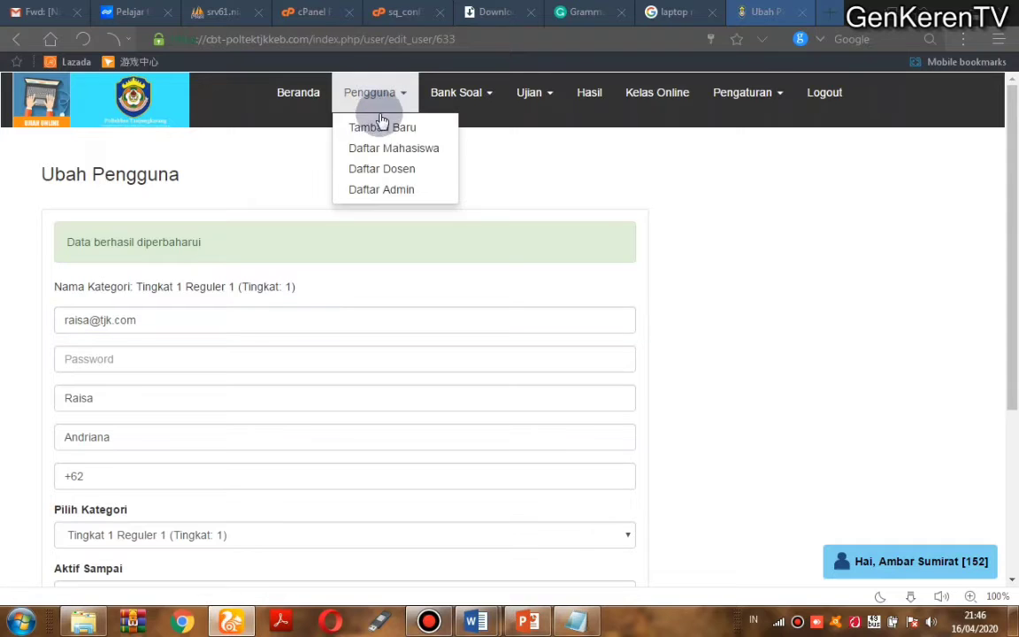
left_click(381, 145)
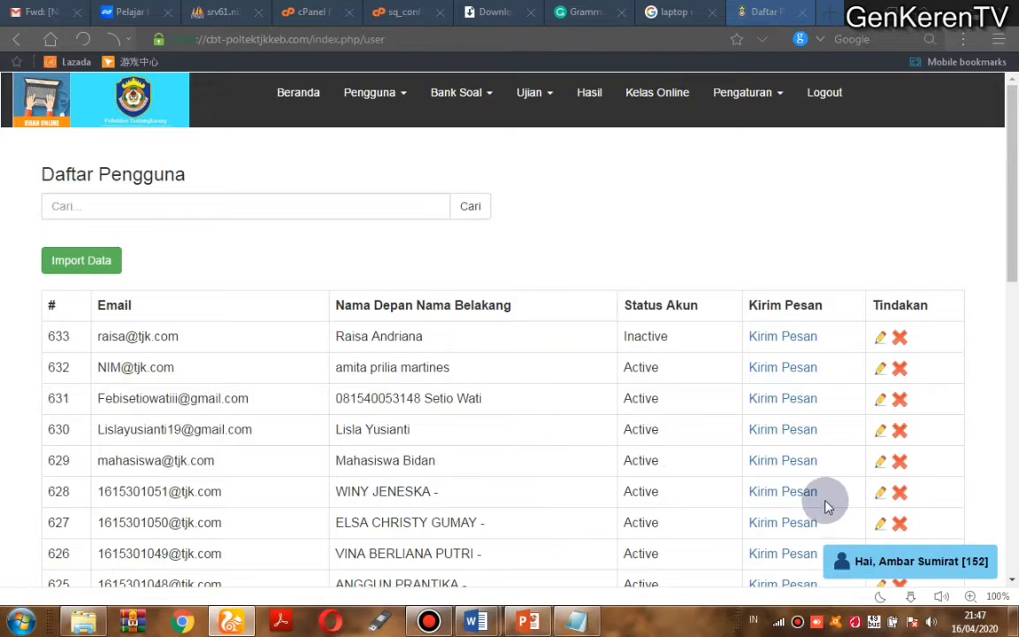
left_click(880, 495)
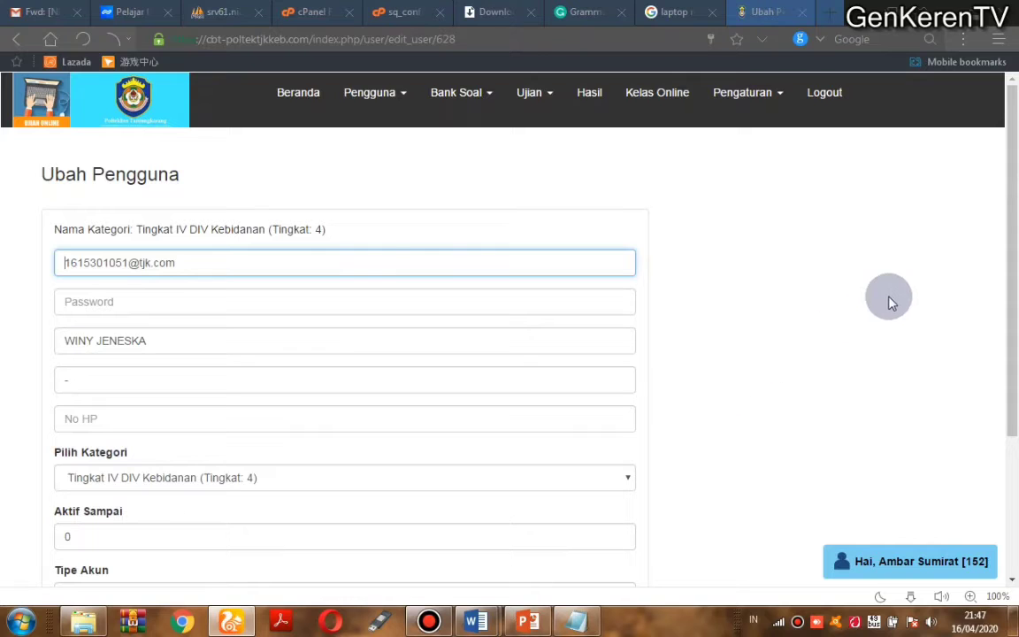
left_click_drag(1008, 246, 1015, 387)
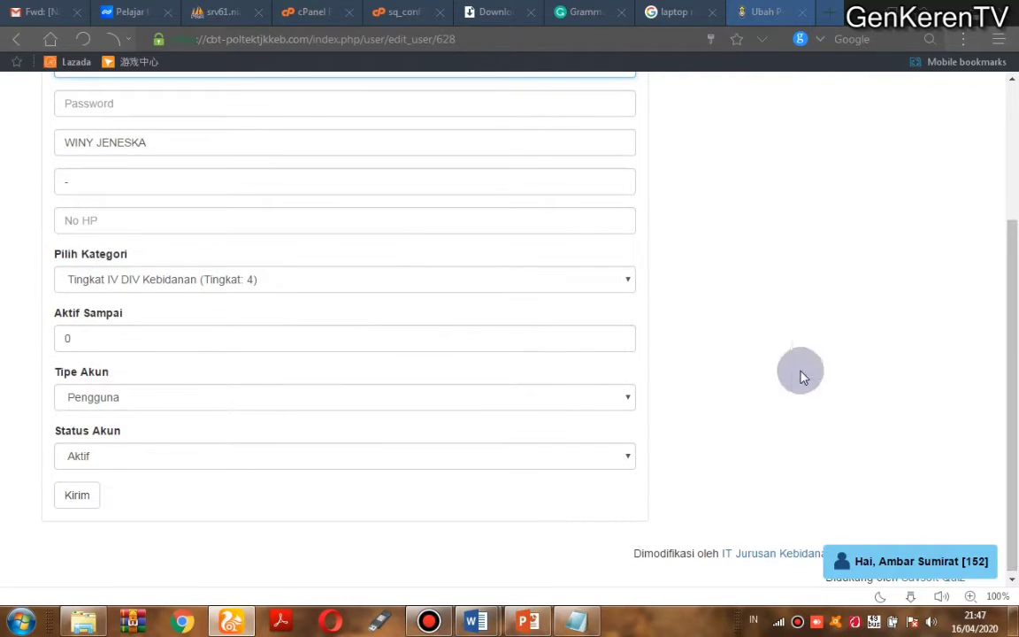
left_click(122, 467)
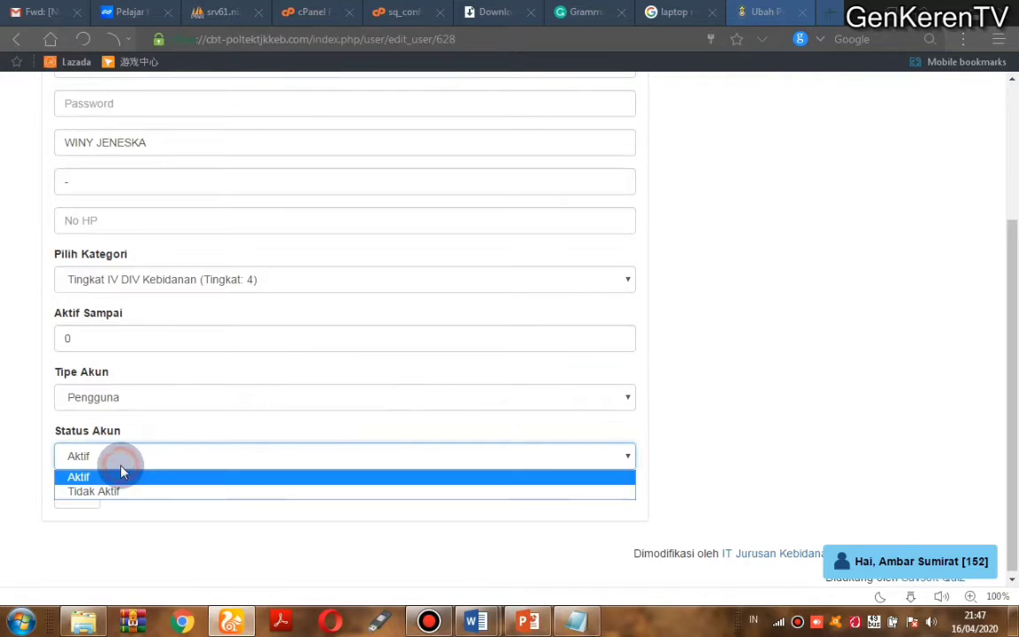
left_click(2, 395)
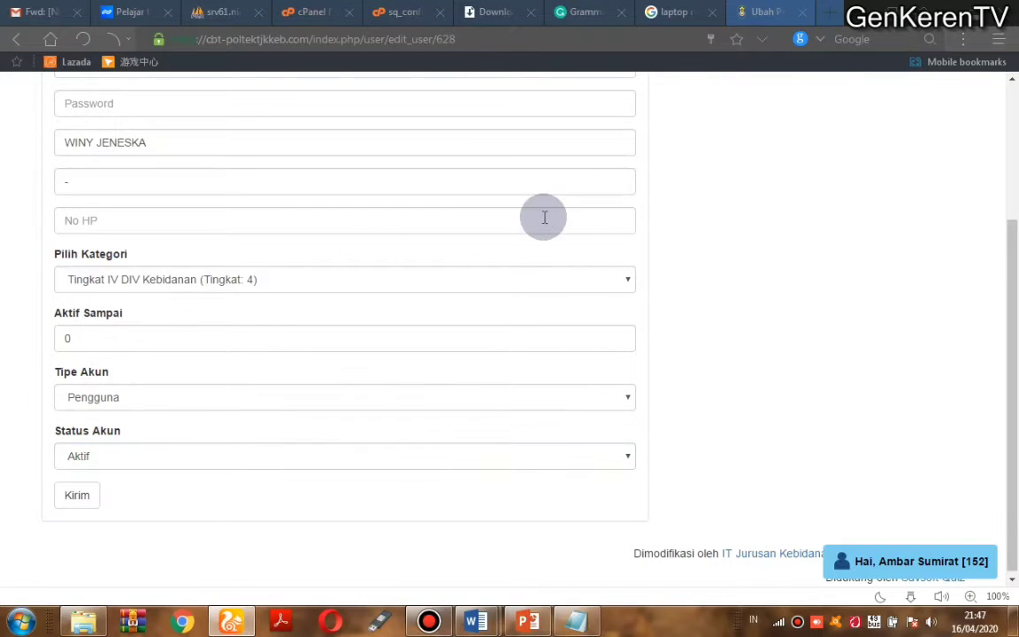
left_click(1010, 182)
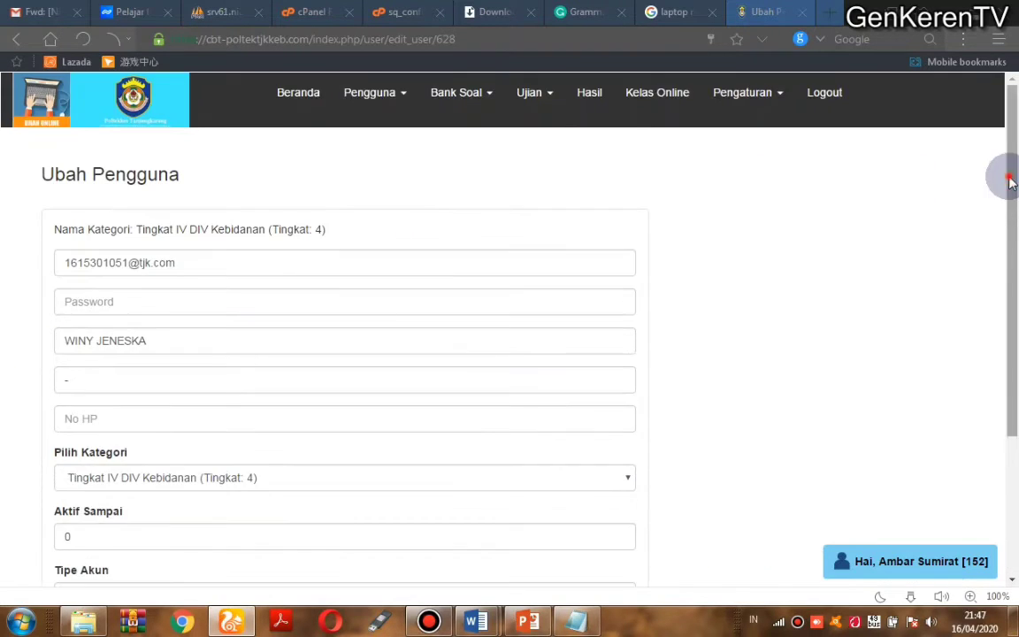
left_click(398, 92)
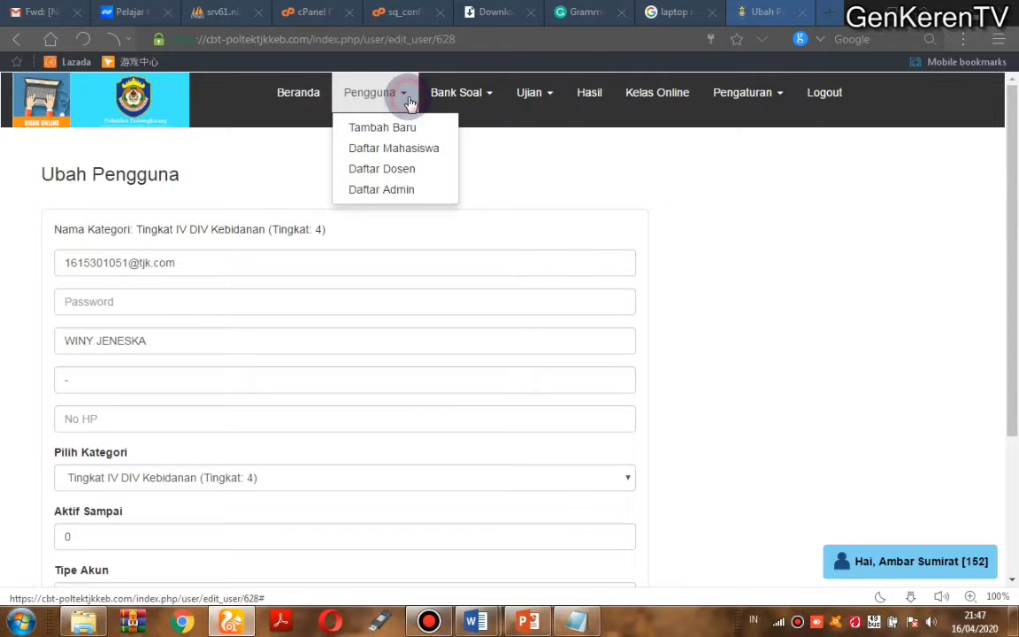
left_click(386, 168)
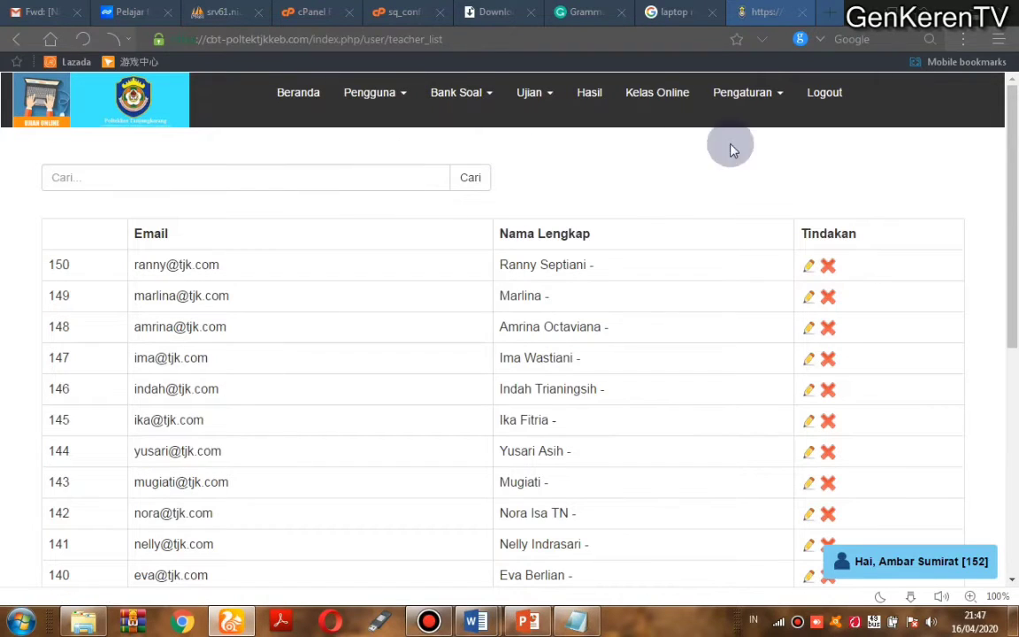
Step: Download the sample template import_data (1).xlsx from the Import Data form and view downloads
left_click(379, 97)
left_click(380, 156)
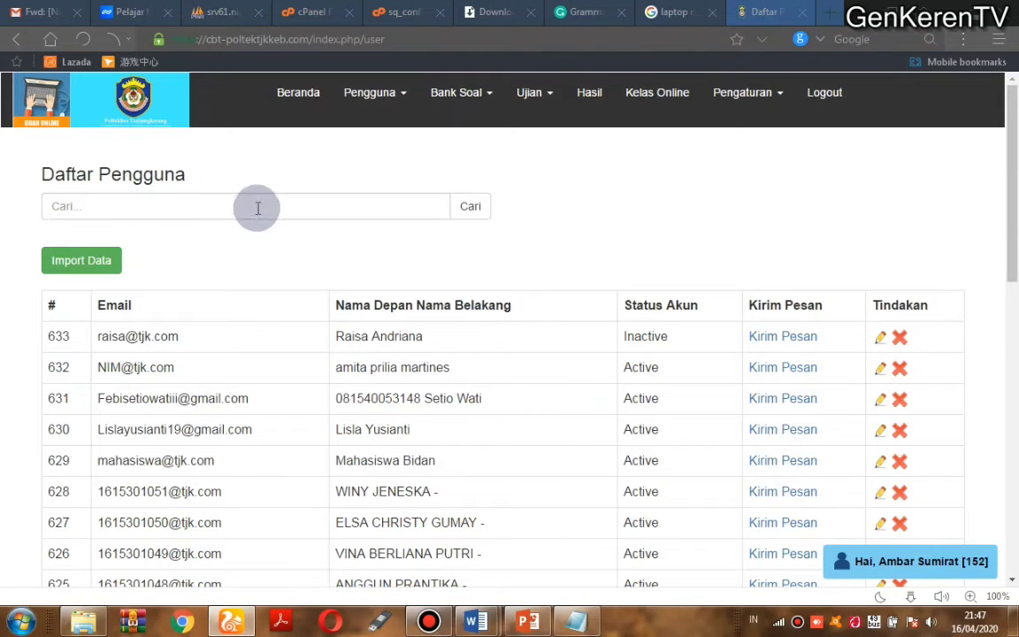
left_click(104, 265)
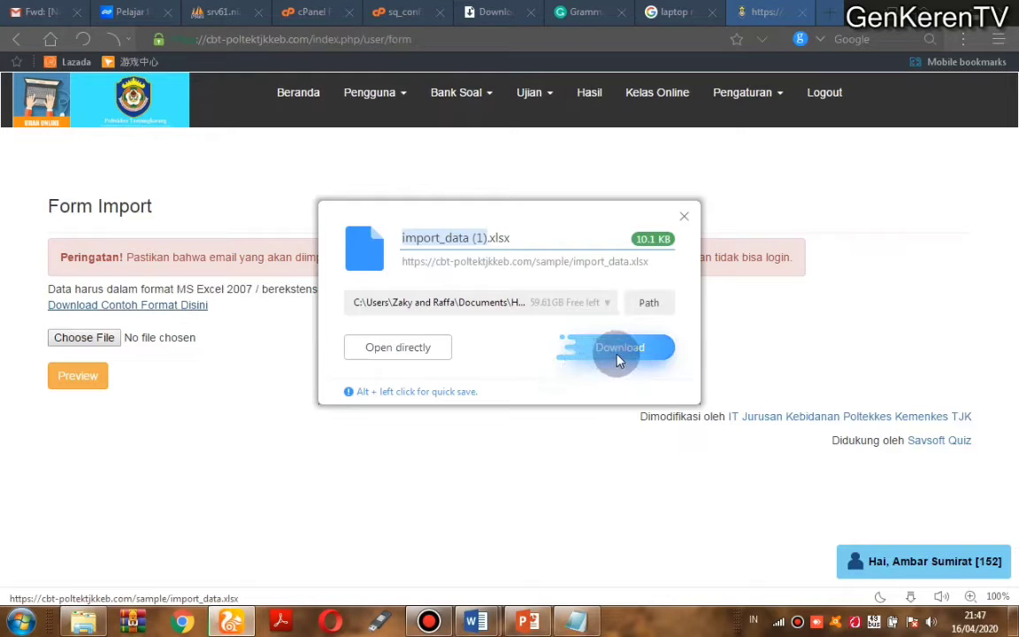
left_click(615, 354)
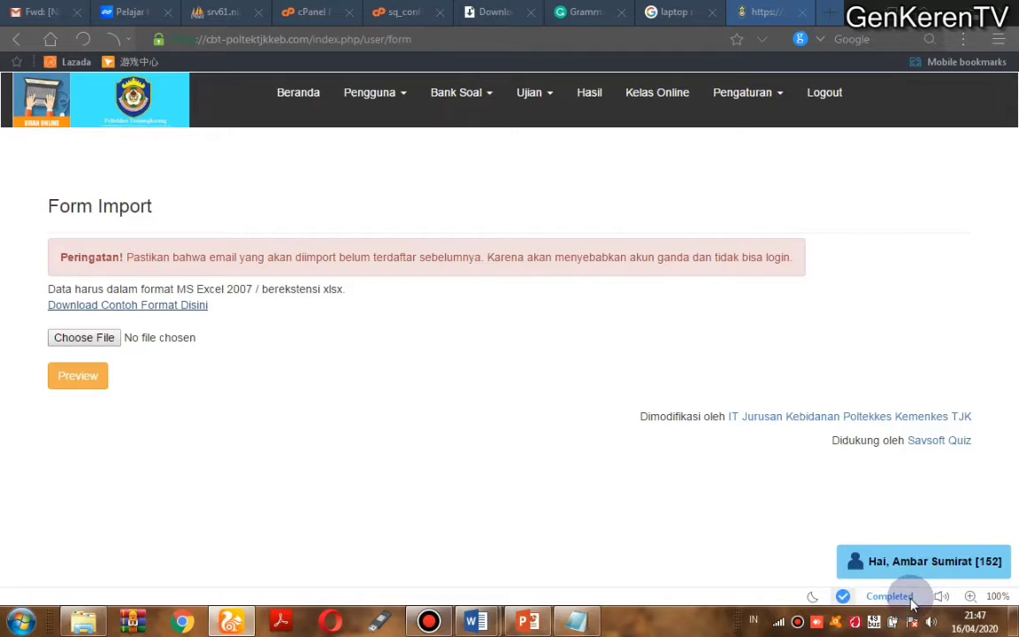
left_click(896, 597)
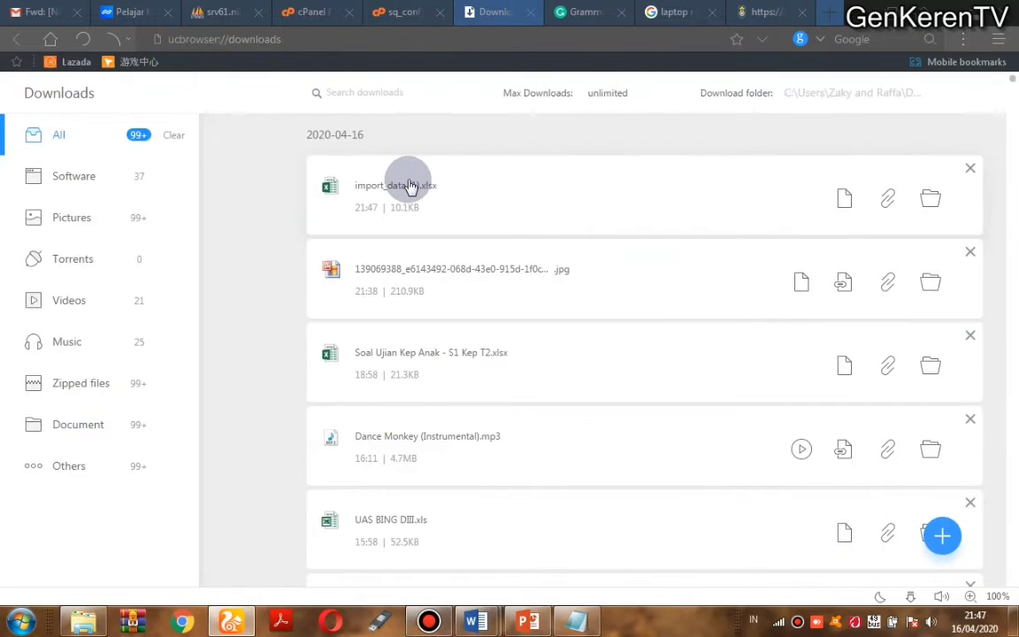
Step: Open import_data (1).xlsx from the downloads list and bring the Excel window forward
left_click(409, 186)
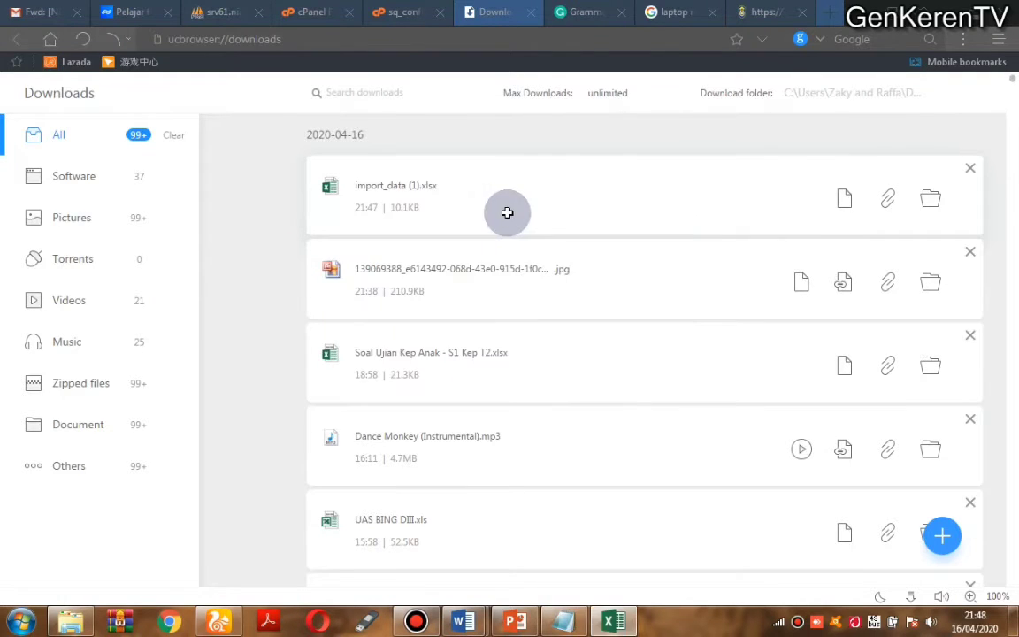
left_click(606, 630)
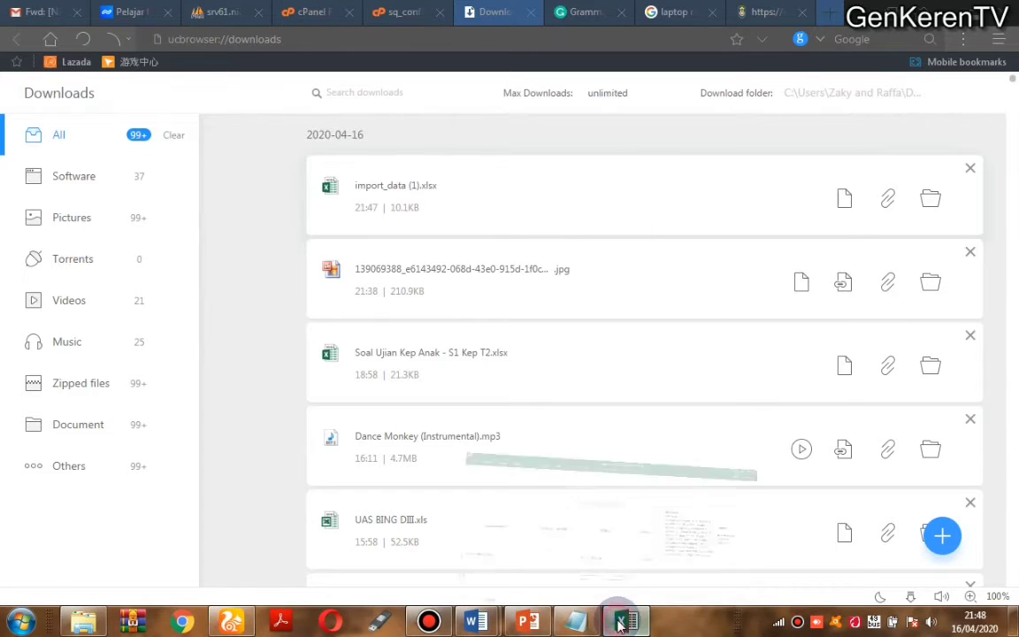
left_click(622, 623)
Step: Enable editing and replace the sample first name in A2 with the new user's
left_click(651, 61)
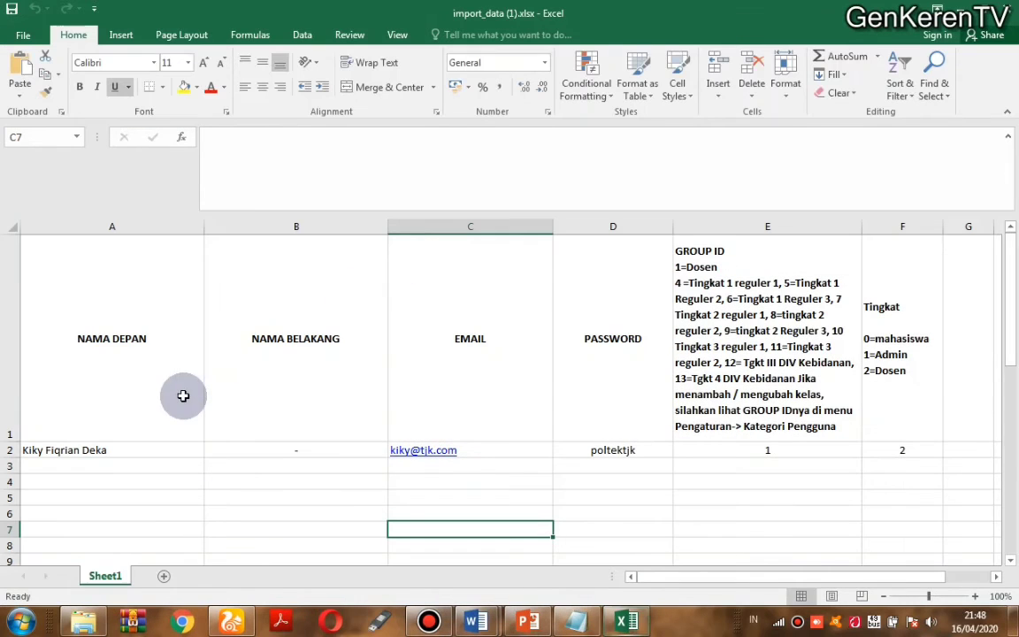
left_click(88, 453)
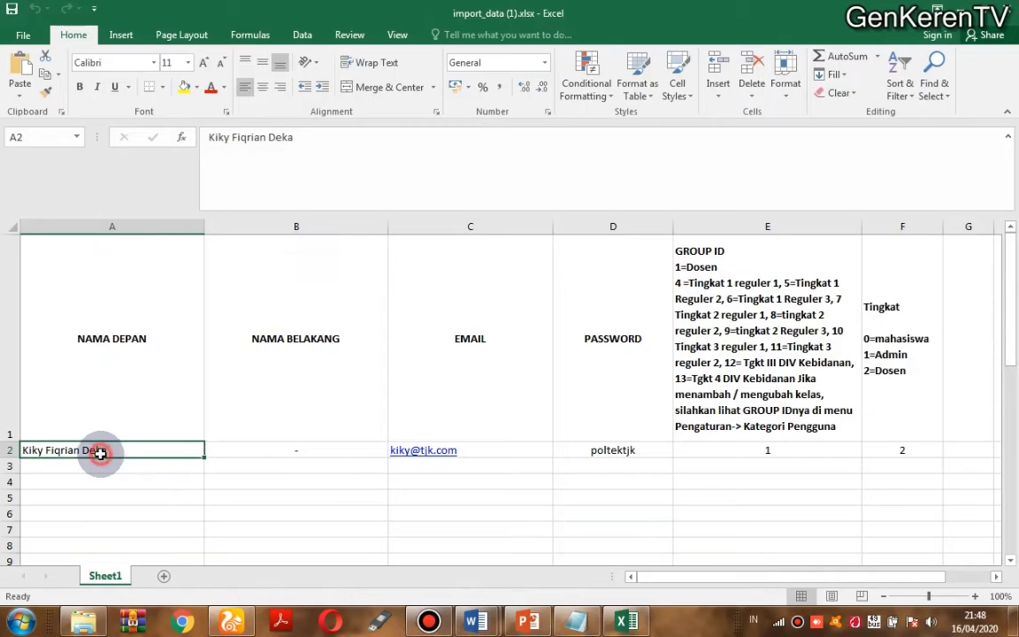
left_click(256, 462)
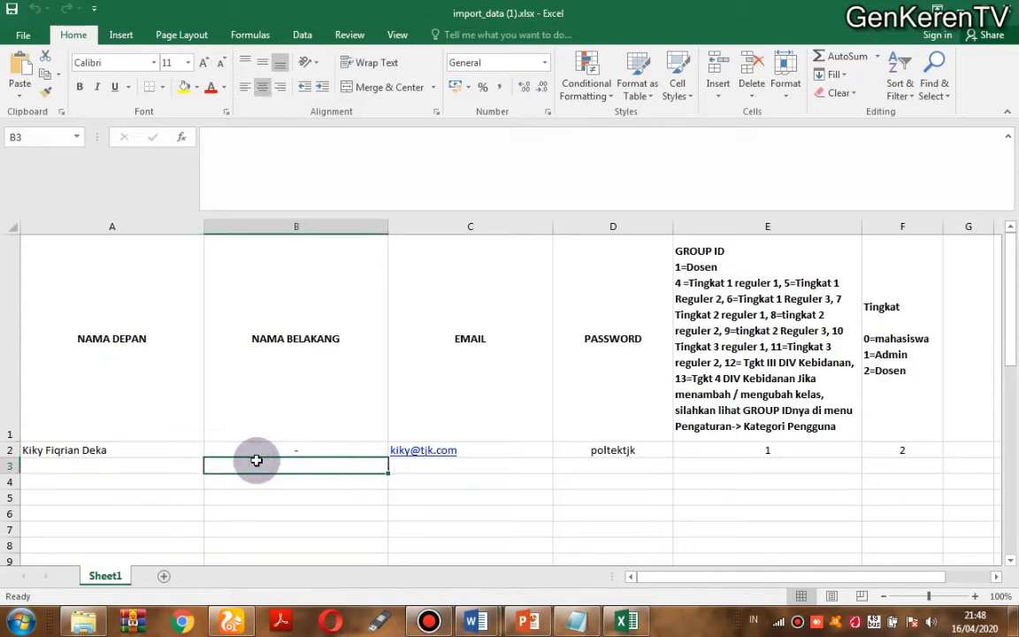
left_click(498, 448)
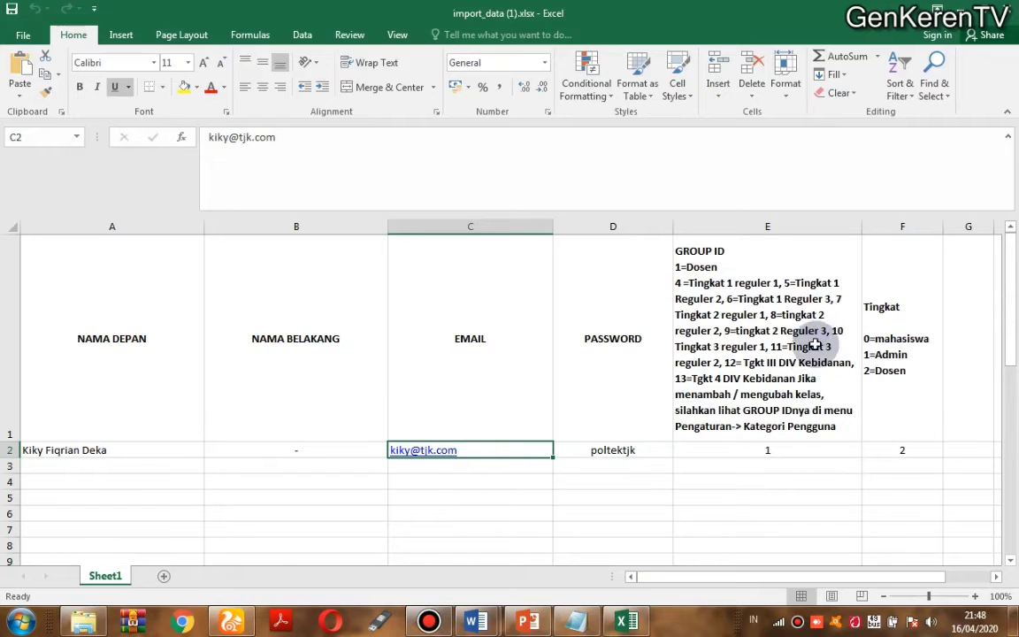
left_click(736, 450)
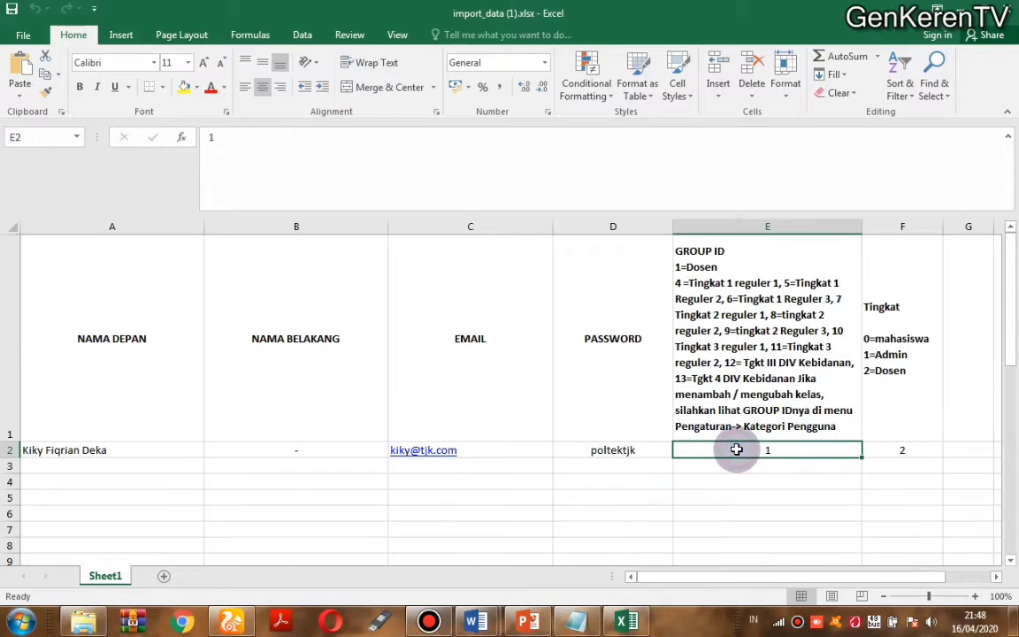
left_click(128, 448)
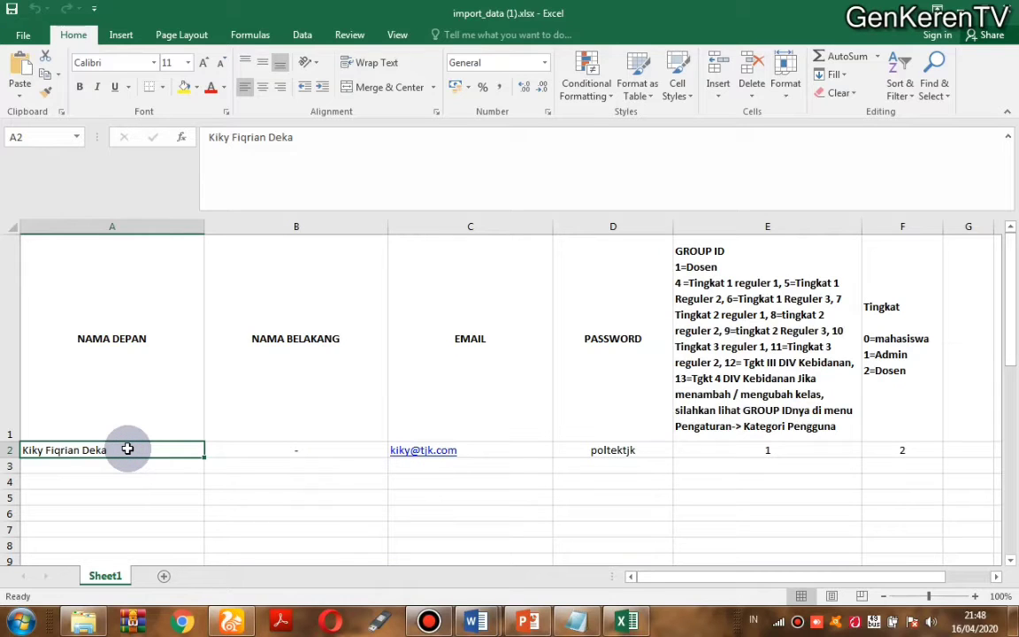
type("Afga")
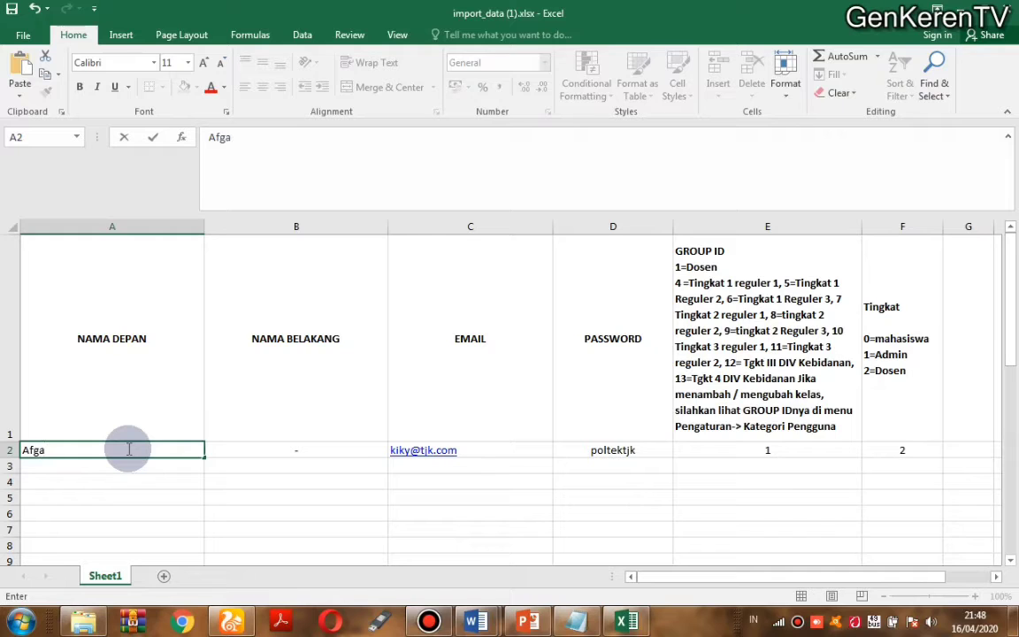
type("n")
key("Tab")
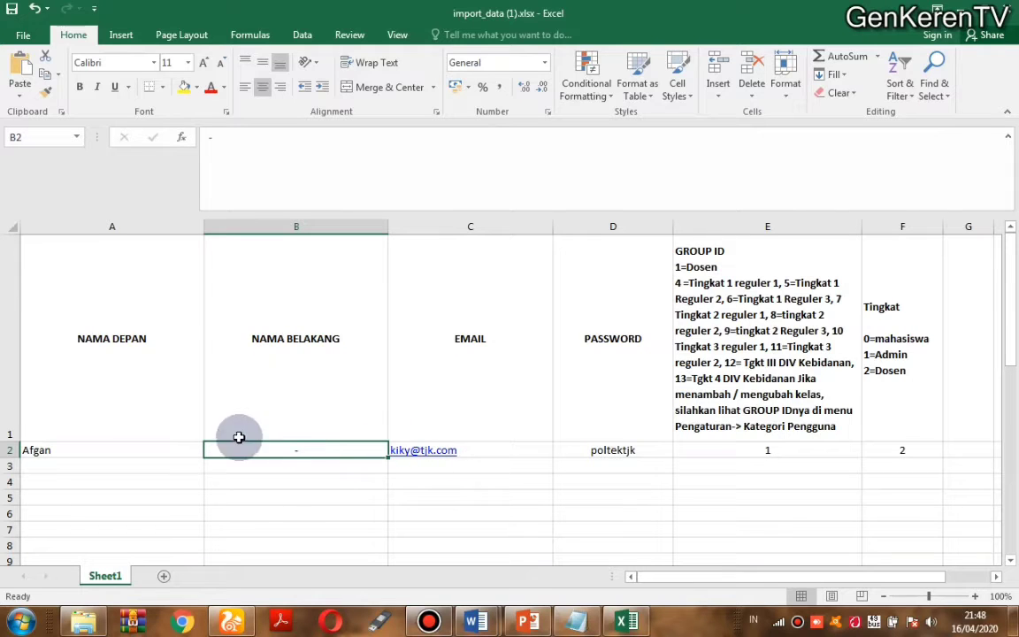
Step: Change the e-mail in C2 to the new user's address
left_click(477, 451)
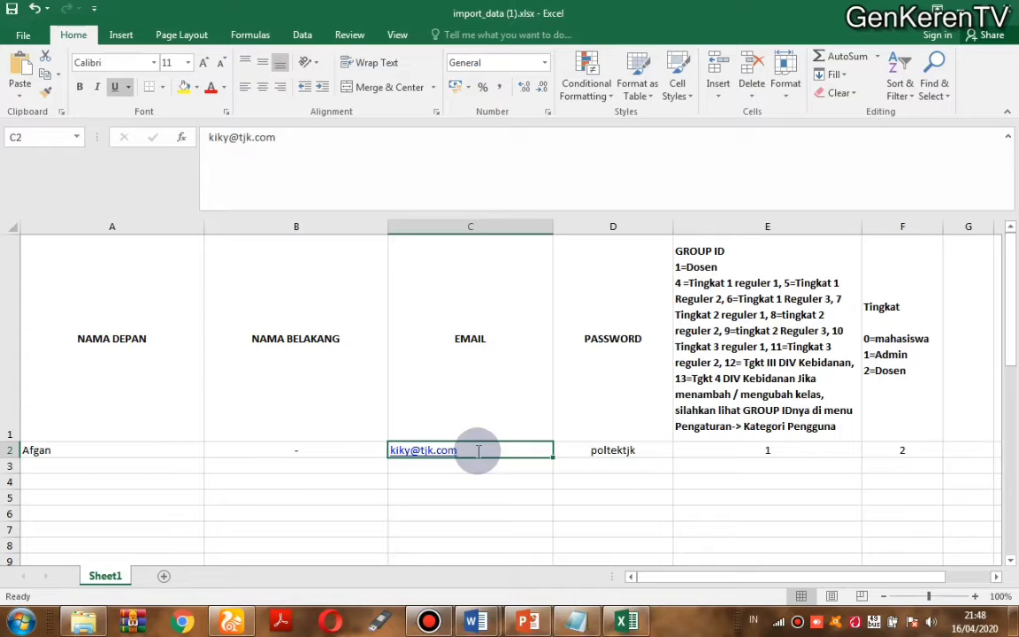
double_click(477, 451)
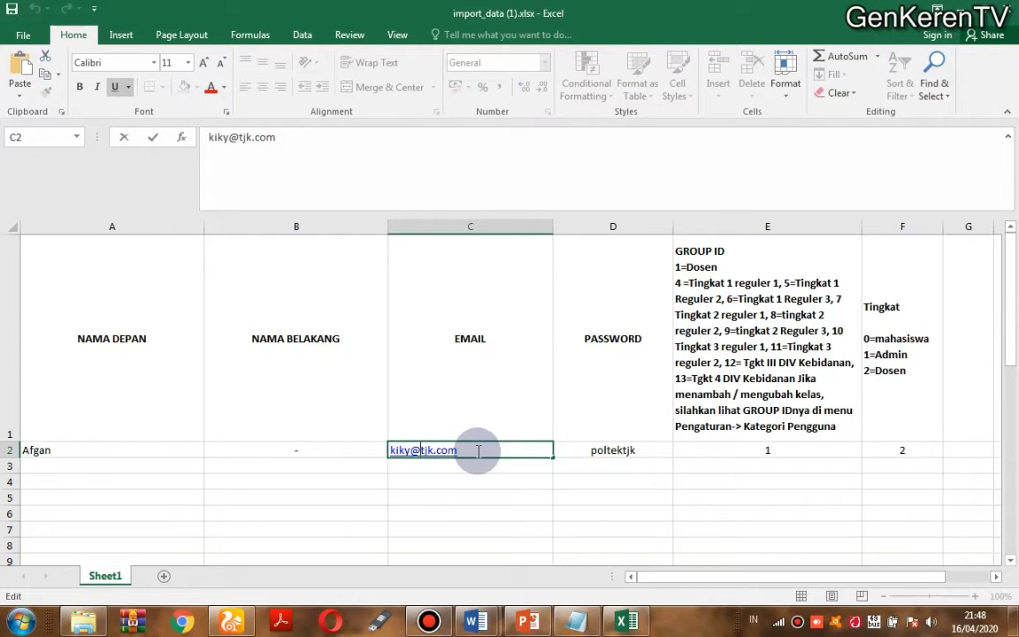
key("BackSpace")
key("BackSpace")
key("BackSpace")
key("BackSpace")
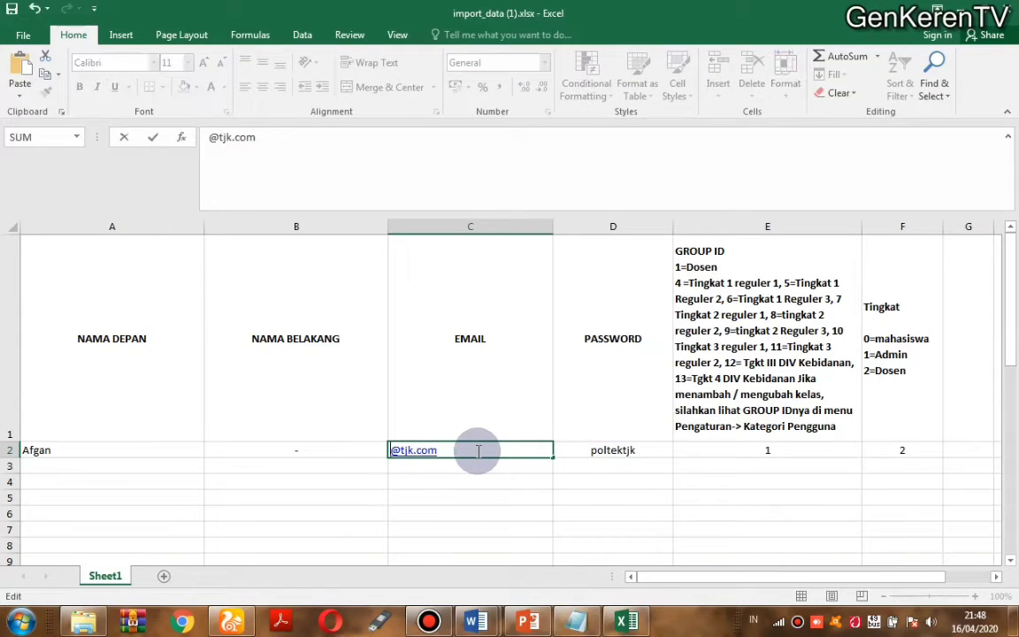
type("a")
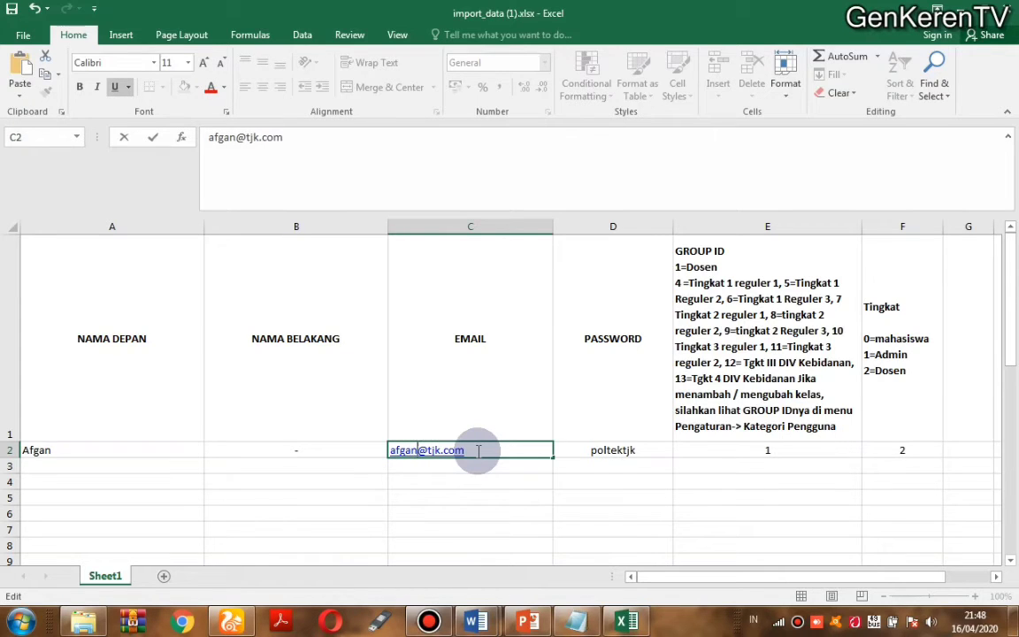
type("fgan")
left_click(633, 449)
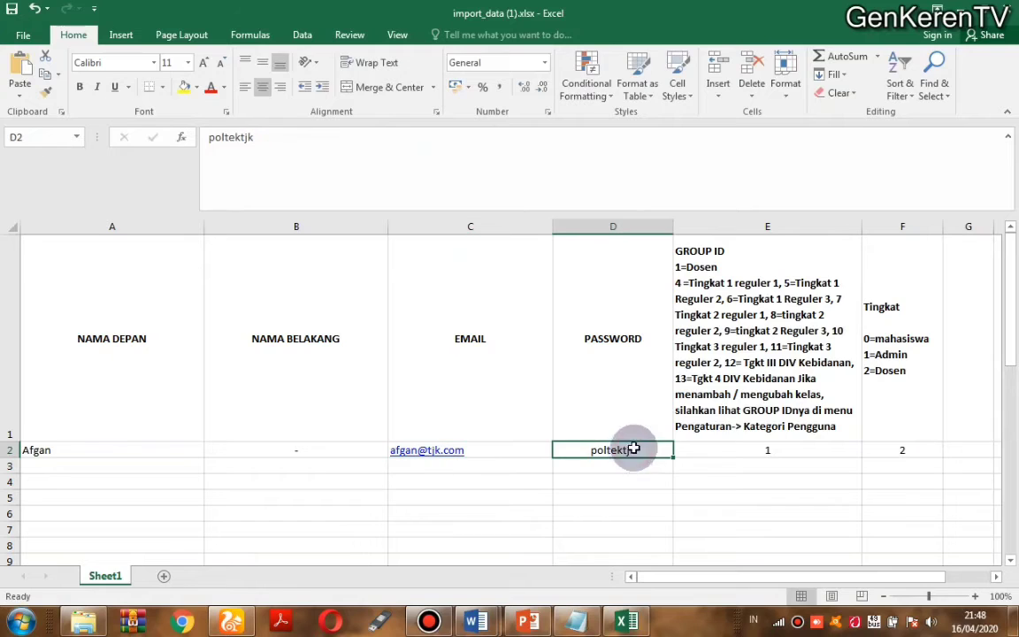
Step: Set GROUP ID 7 in E2 and Tingkat 0 in F2, then save the workbook
left_click(739, 450)
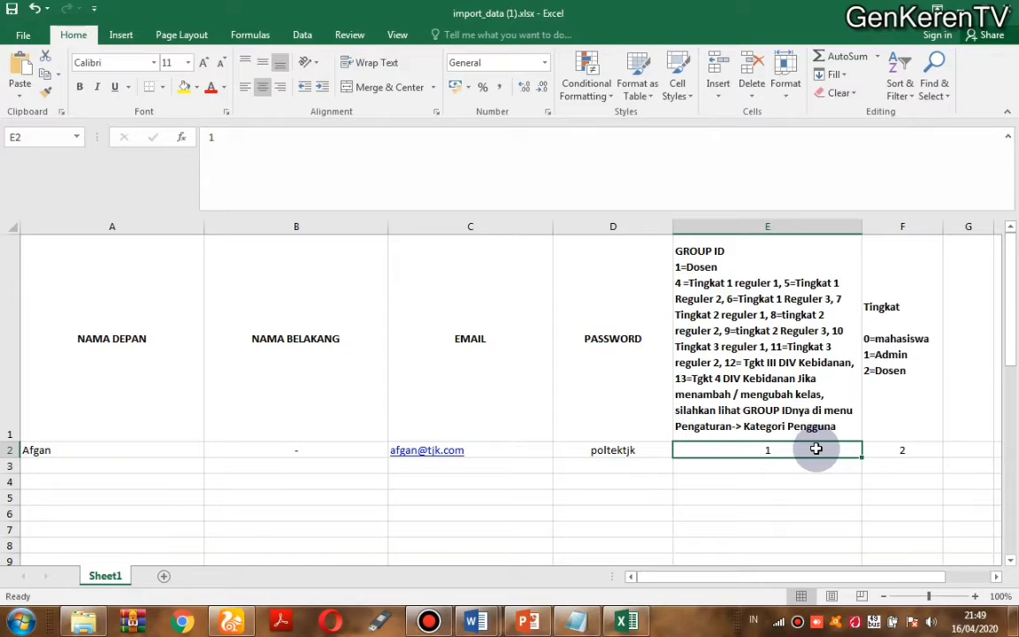
type("7")
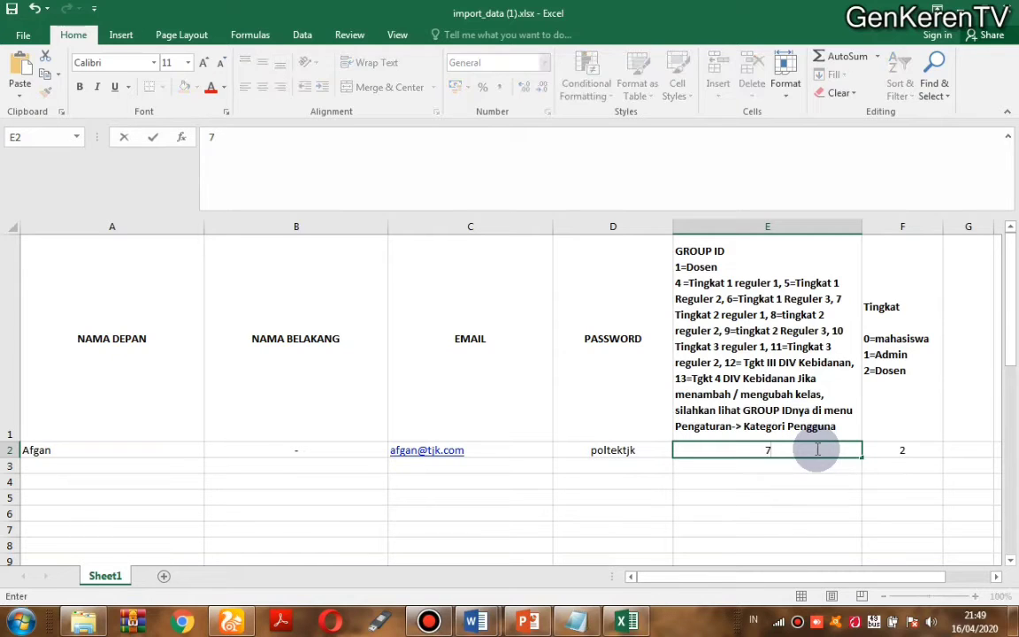
left_click(880, 450)
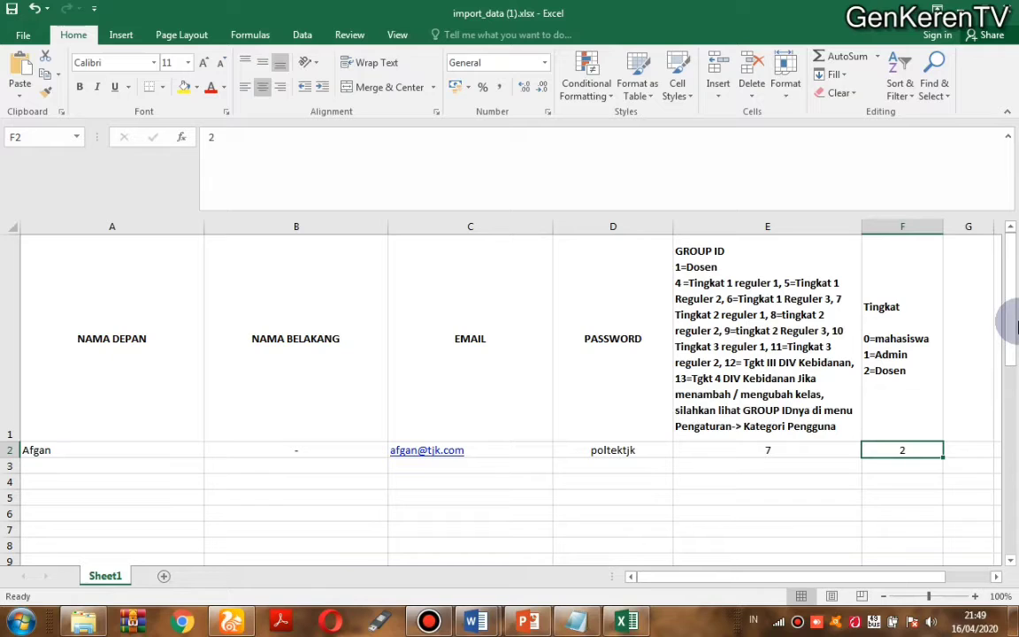
type("0")
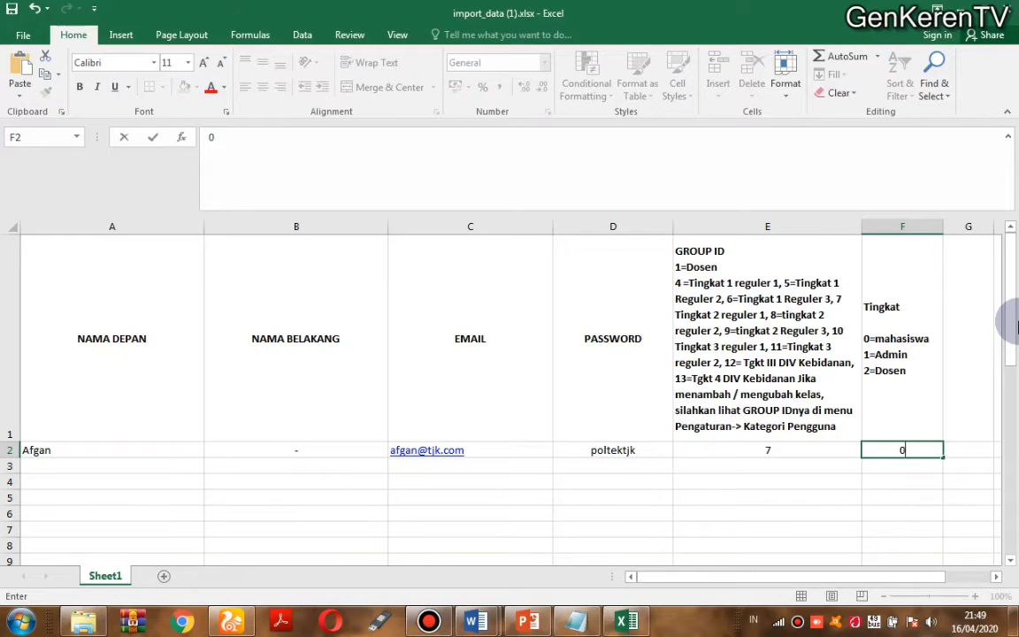
left_click(535, 330)
left_click(19, 11)
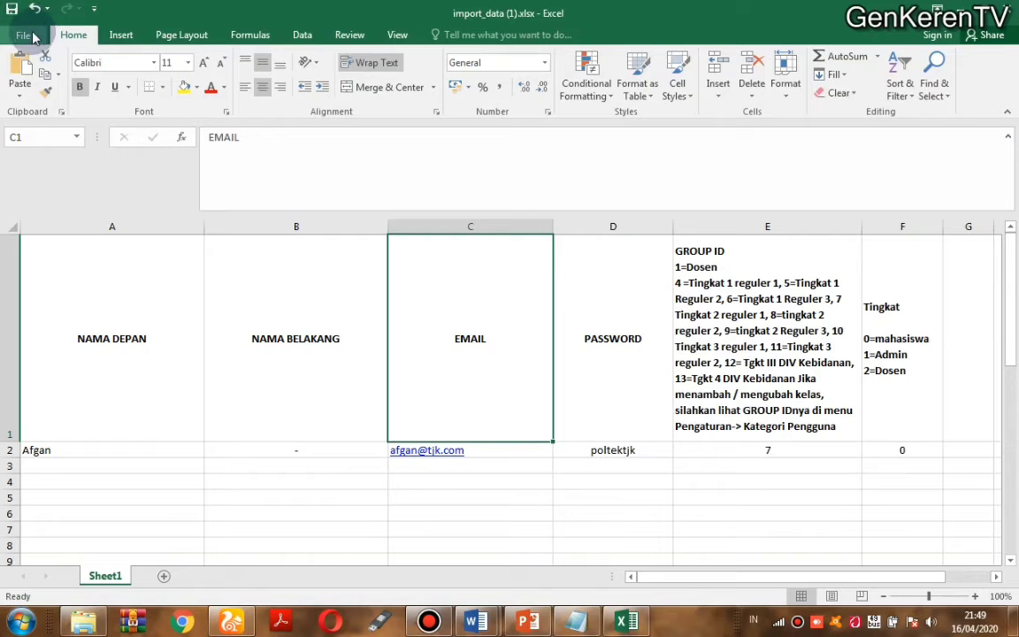
Step: Save a copy of the edited workbook as import_data tjk.xlsx, then close Excel
left_click(27, 36)
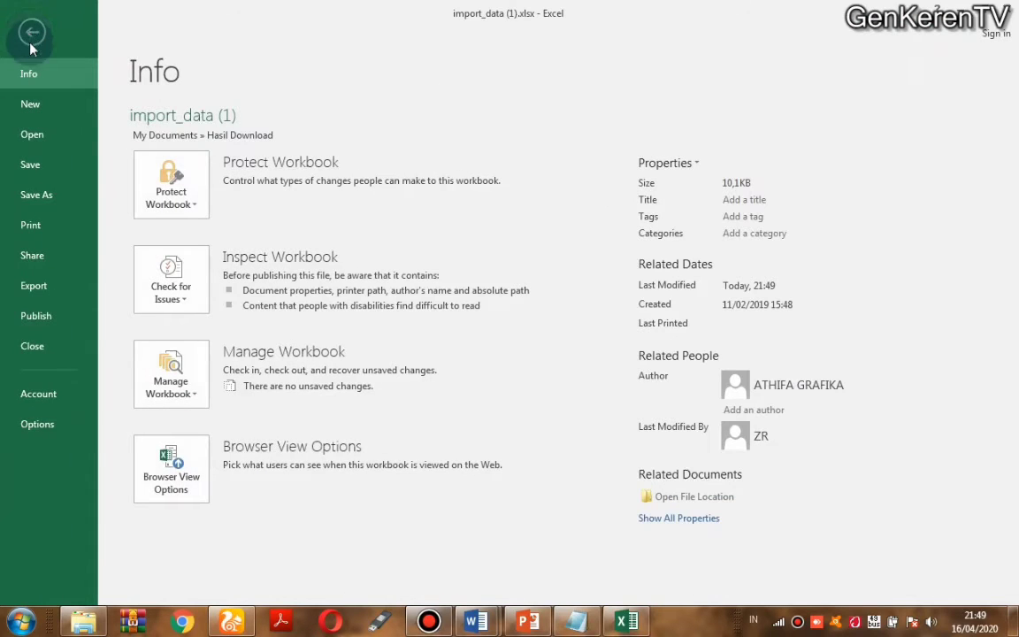
left_click(31, 195)
left_click(205, 264)
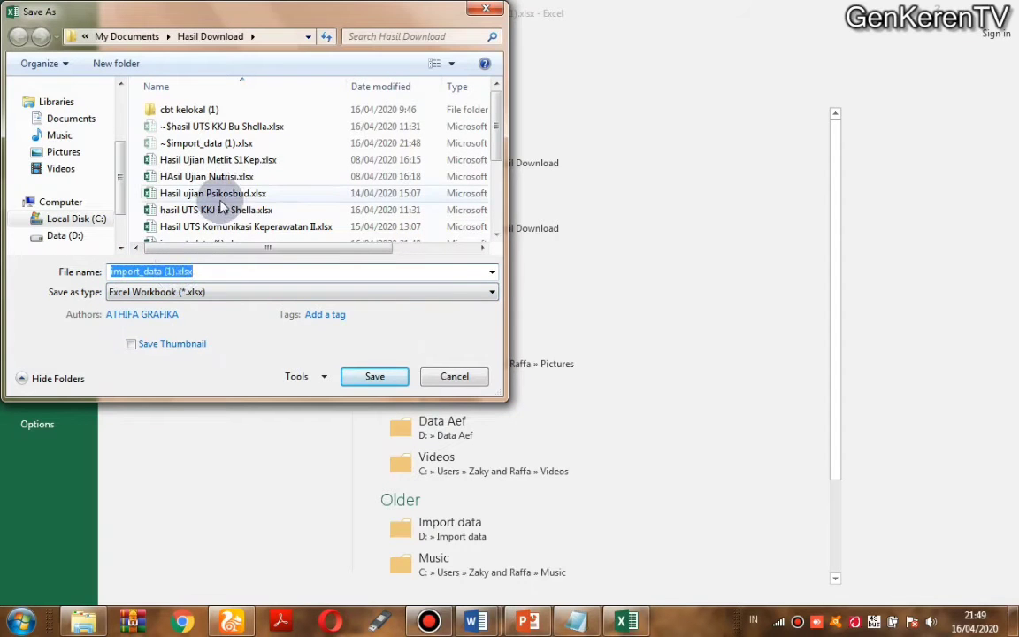
left_click(175, 269)
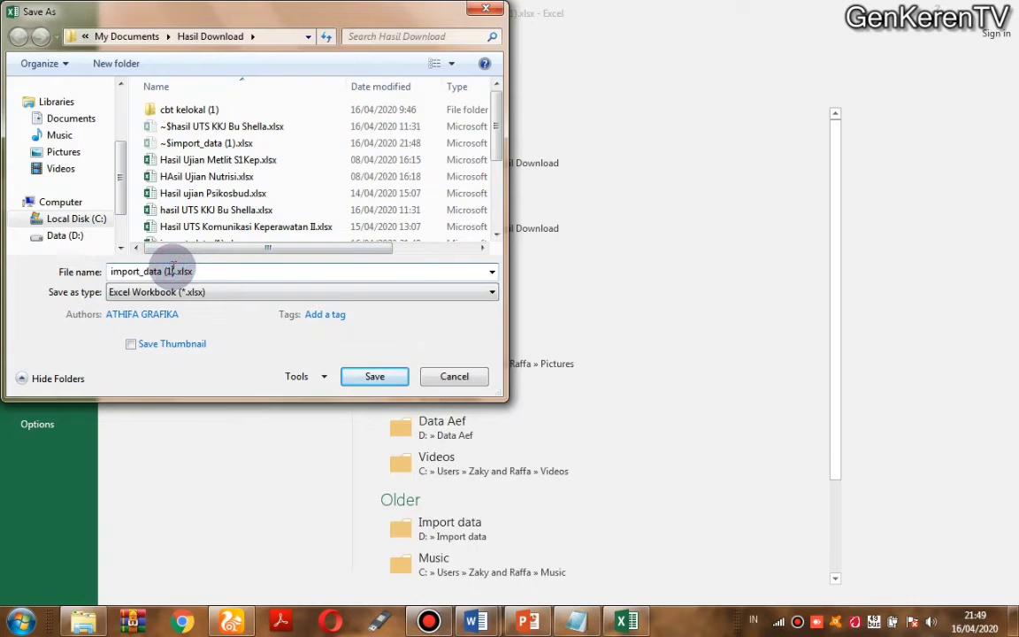
key("BackSpace")
key("BackSpace")
key("BackSpace")
type("tjk")
key("Return")
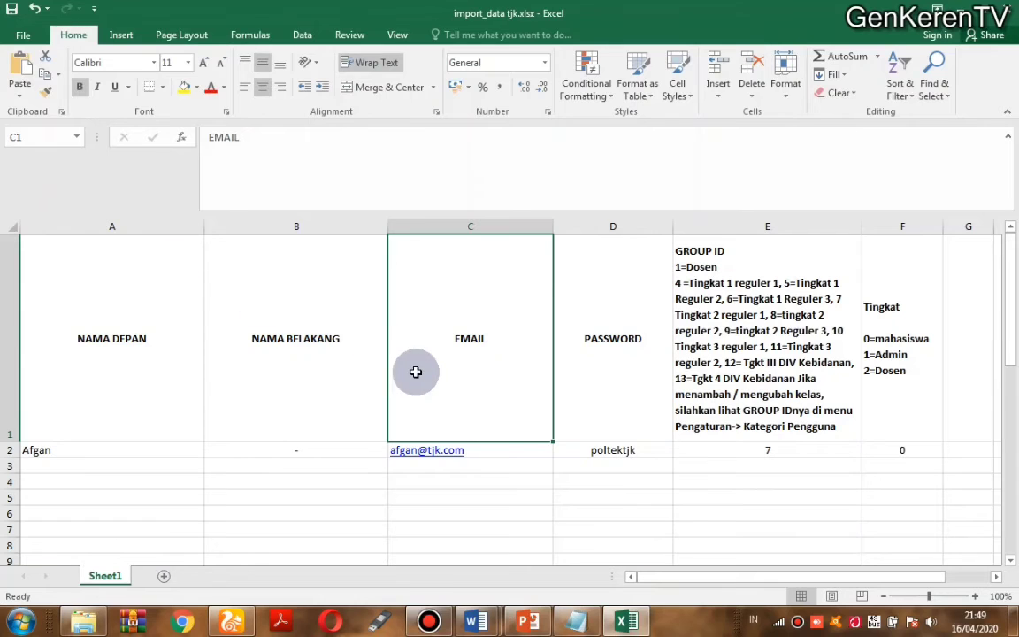
left_click(1015, 9)
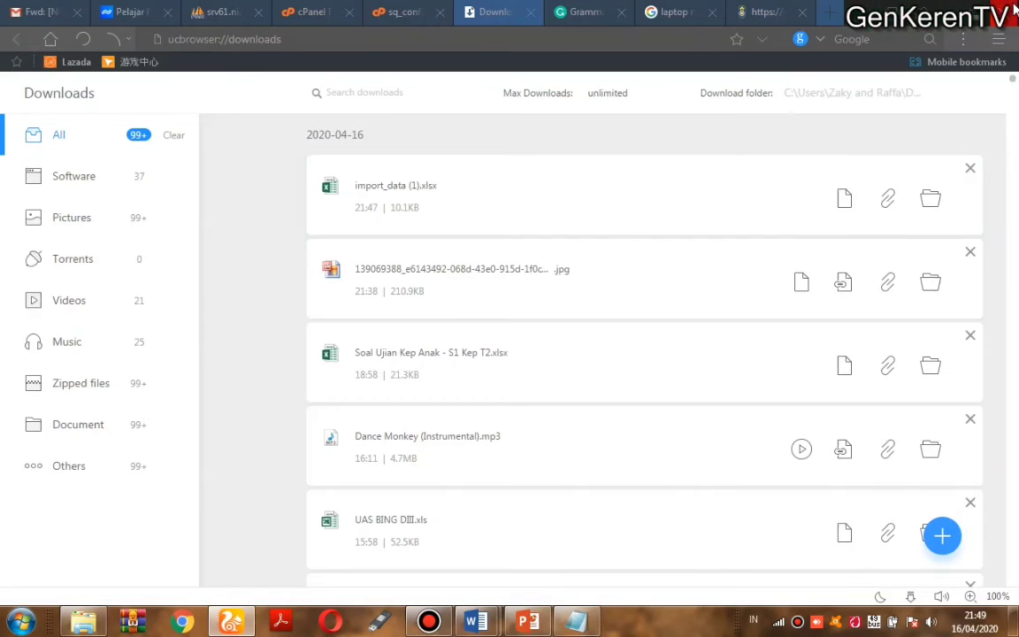
Step: Load import_data tjk.xlsx on the Form Import page and preview it, scrolling through the empty Admin rows
left_click(759, 13)
left_click(73, 340)
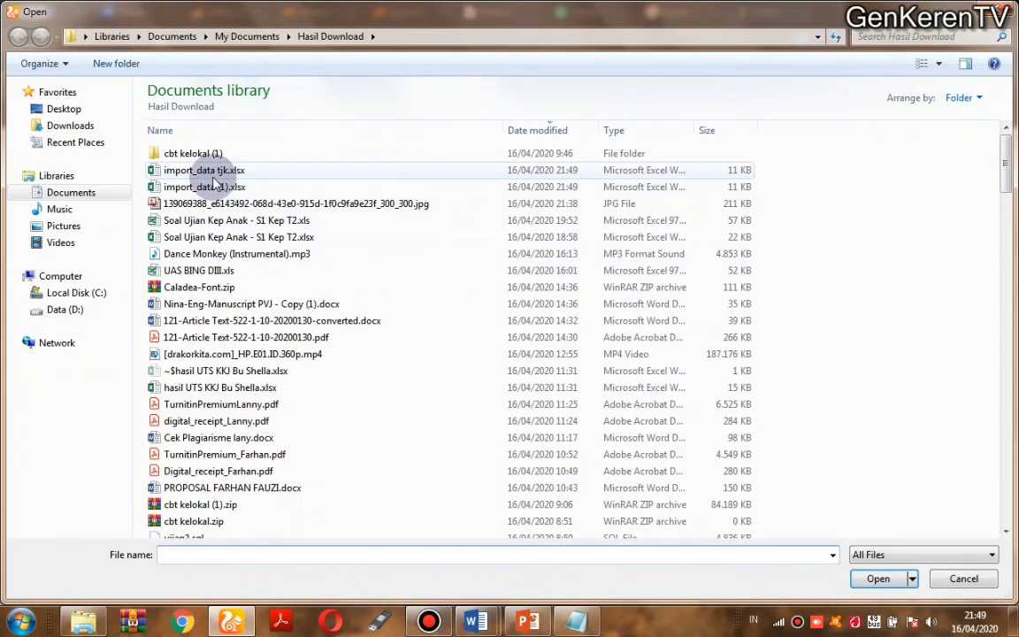
left_click(211, 171)
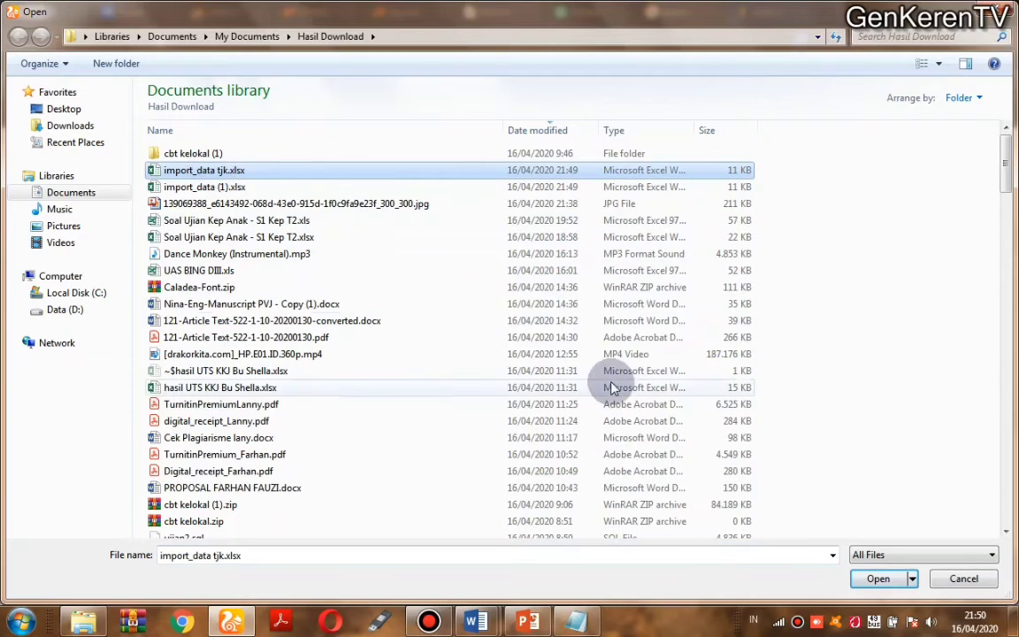
left_click(879, 581)
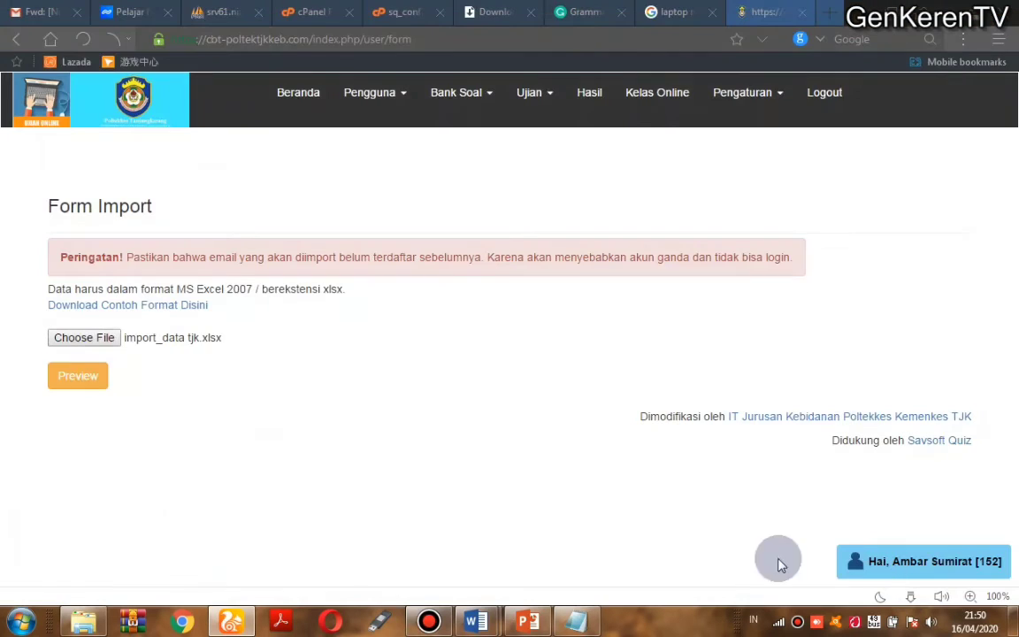
left_click(79, 377)
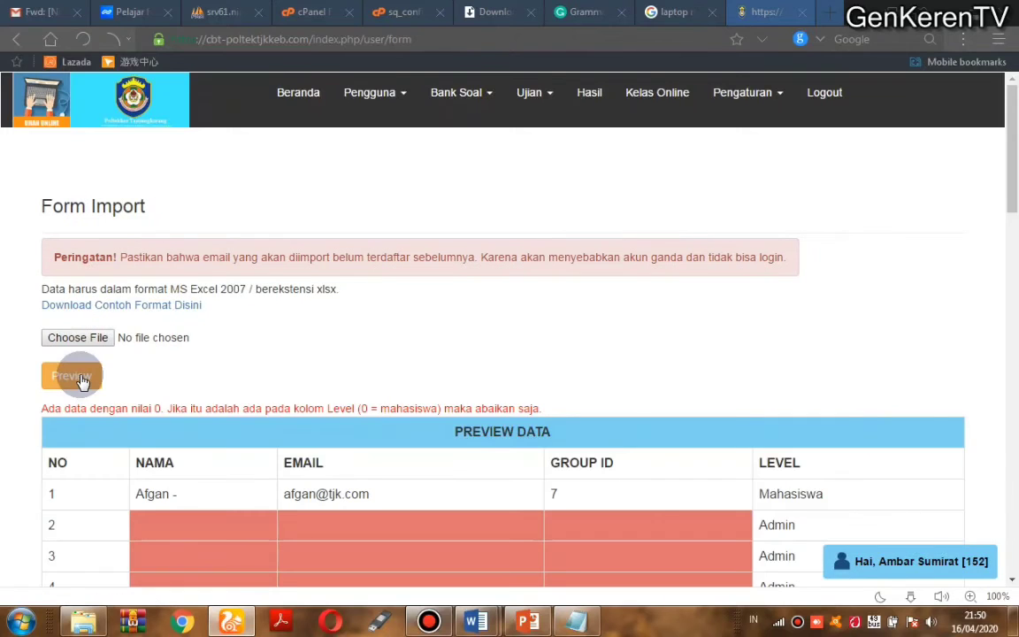
mouse_move(1011, 182)
left_mouse_down()
mouse_move(1015, 552)
mouse_move(1011, 199)
left_mouse_up()
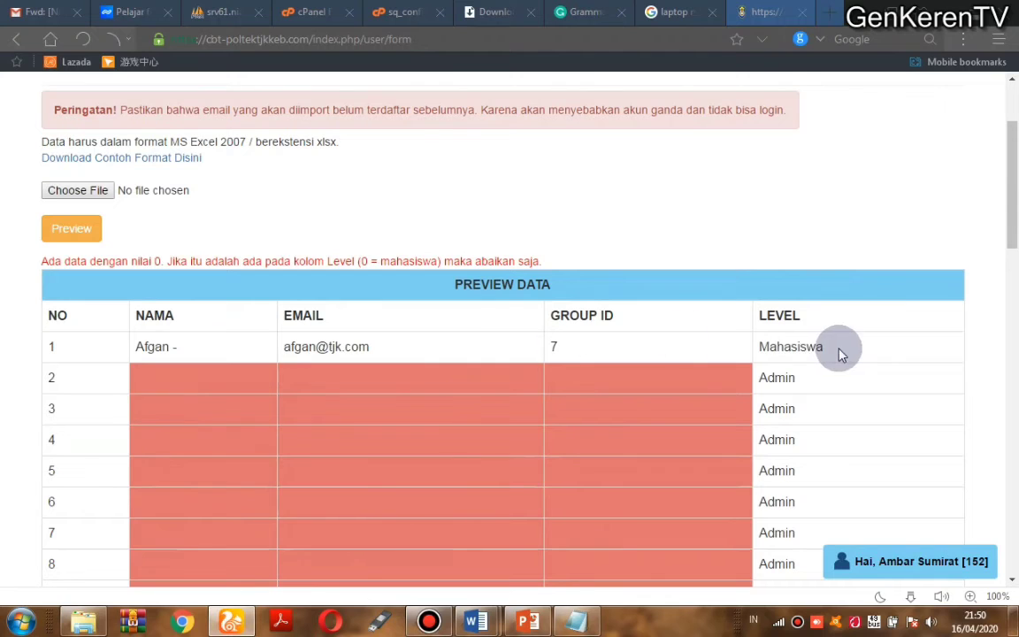
left_click_drag(1014, 216, 1012, 35)
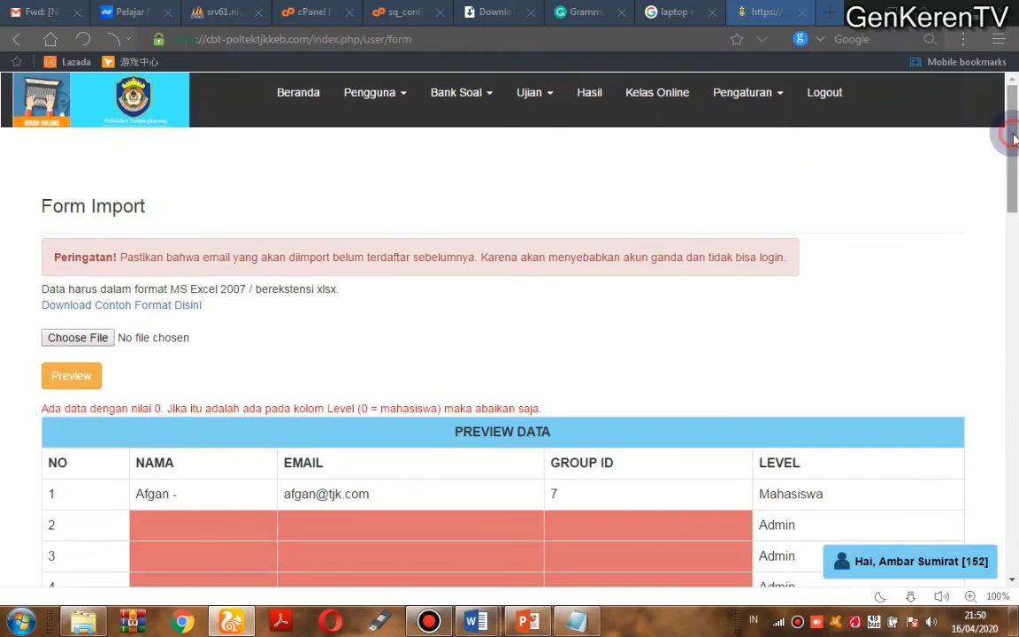
Step: Open import_data tjk.xlsx from Documents > Hasil Download in Excel
left_click(103, 625)
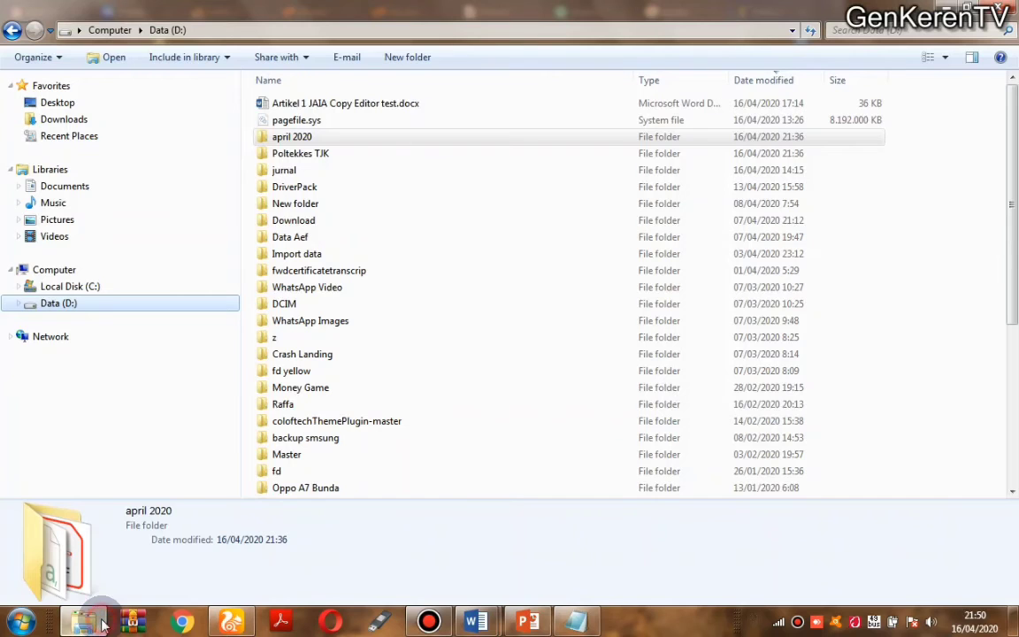
left_click(92, 186)
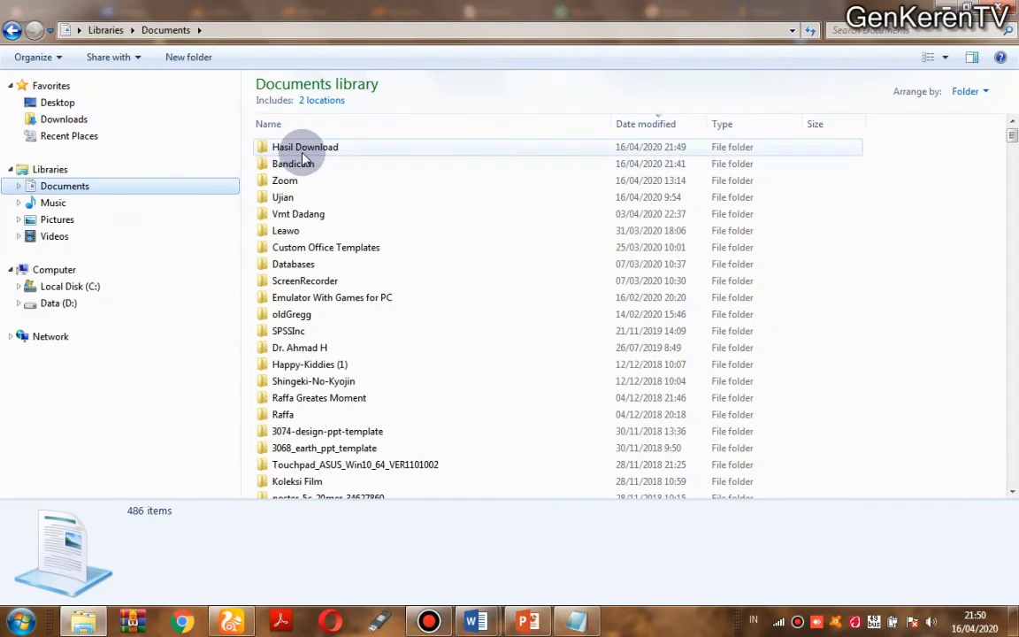
double_click(303, 148)
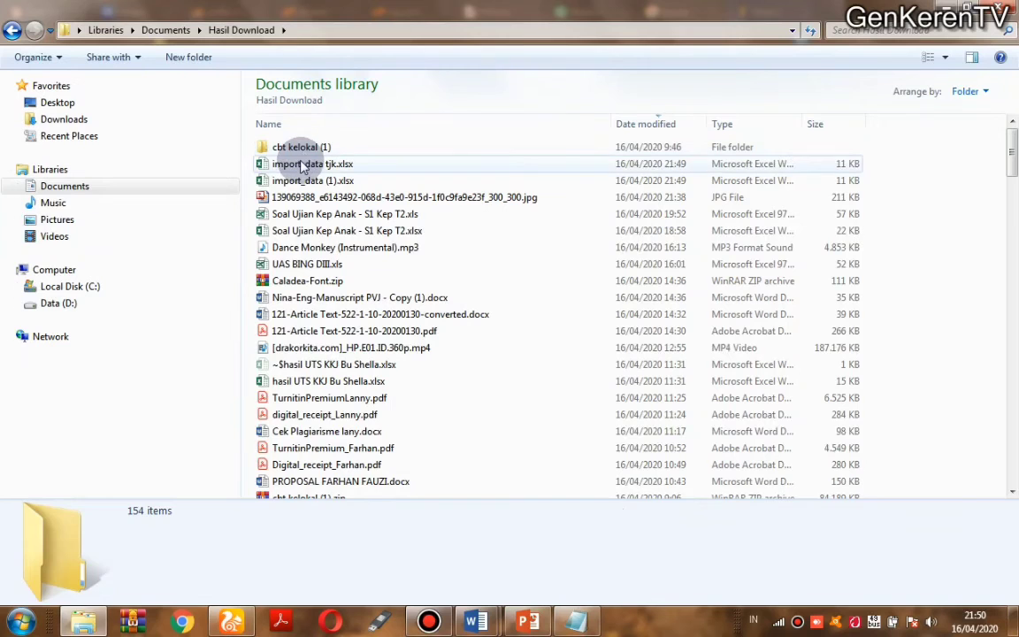
left_click(302, 164)
double_click(302, 164)
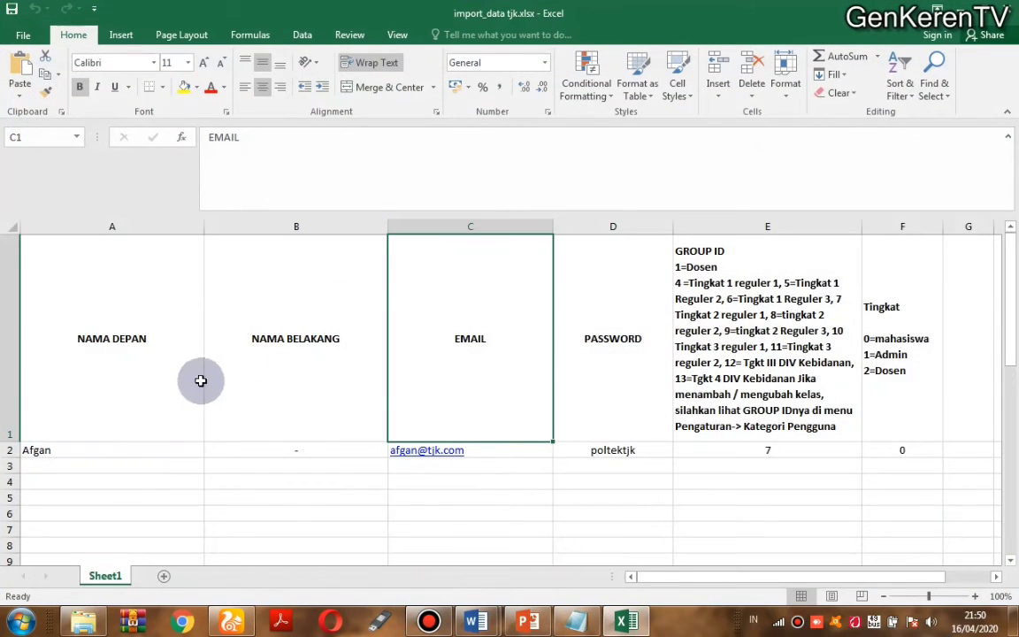
Step: Delete the empty rows 3–75 and return to the browser's import form
left_click_drag(9, 466, 10, 491)
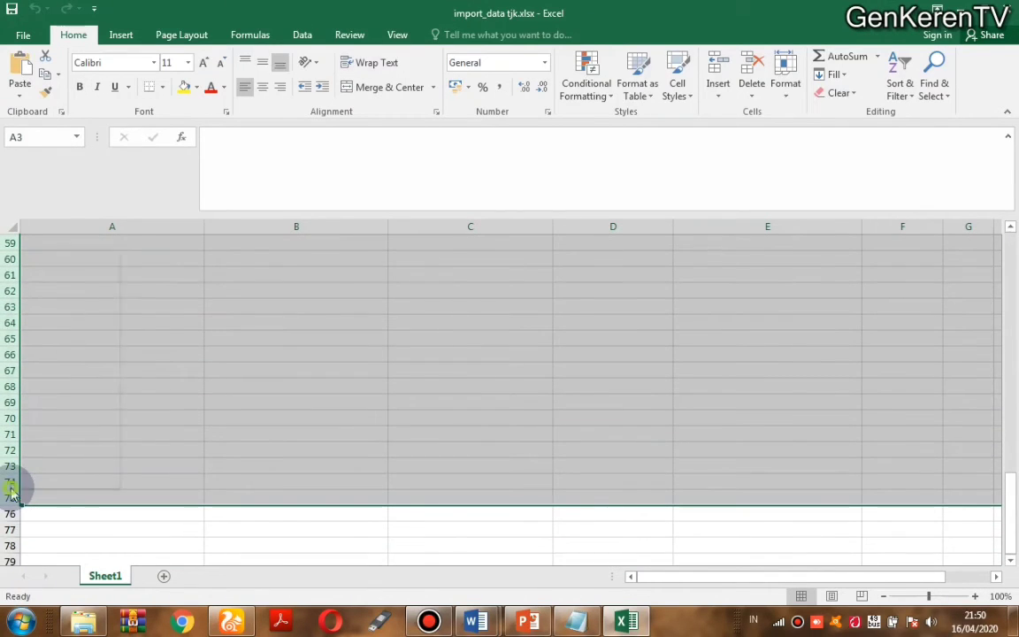
right_click(10, 489)
left_click(59, 383)
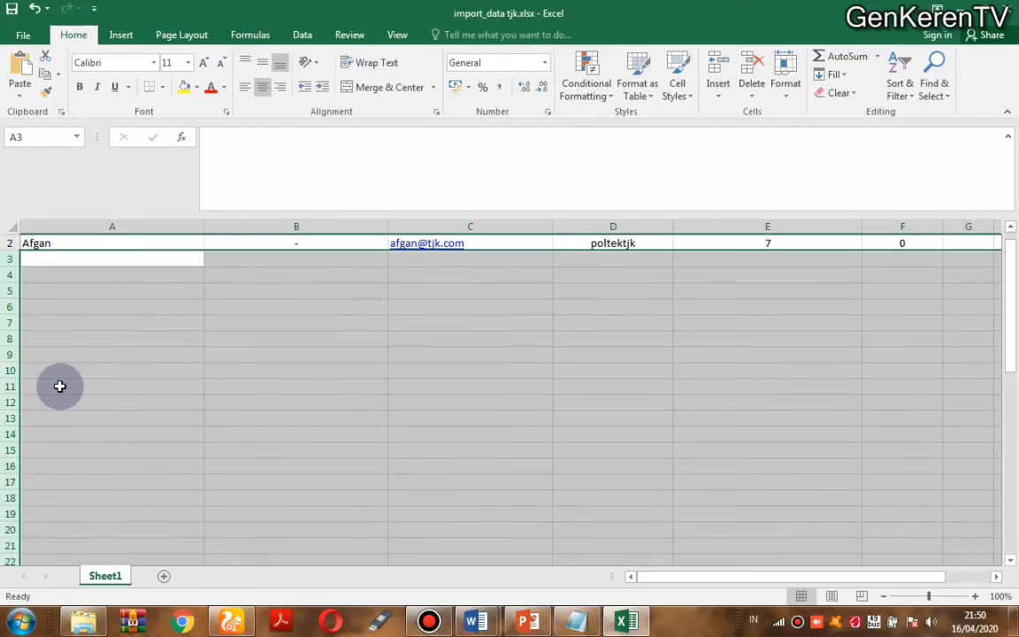
left_click(59, 386)
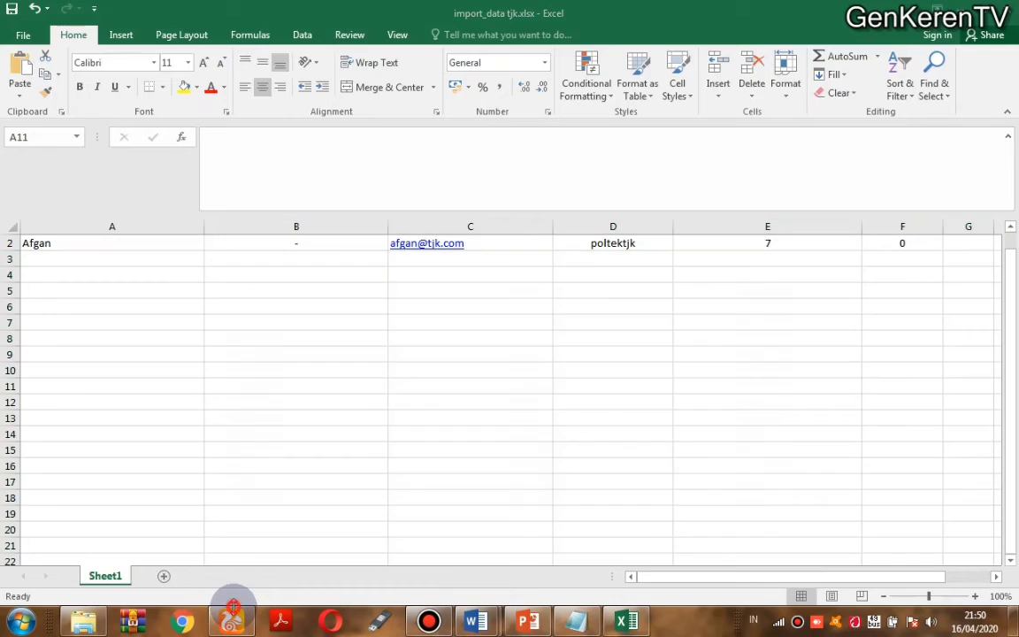
left_click(232, 622)
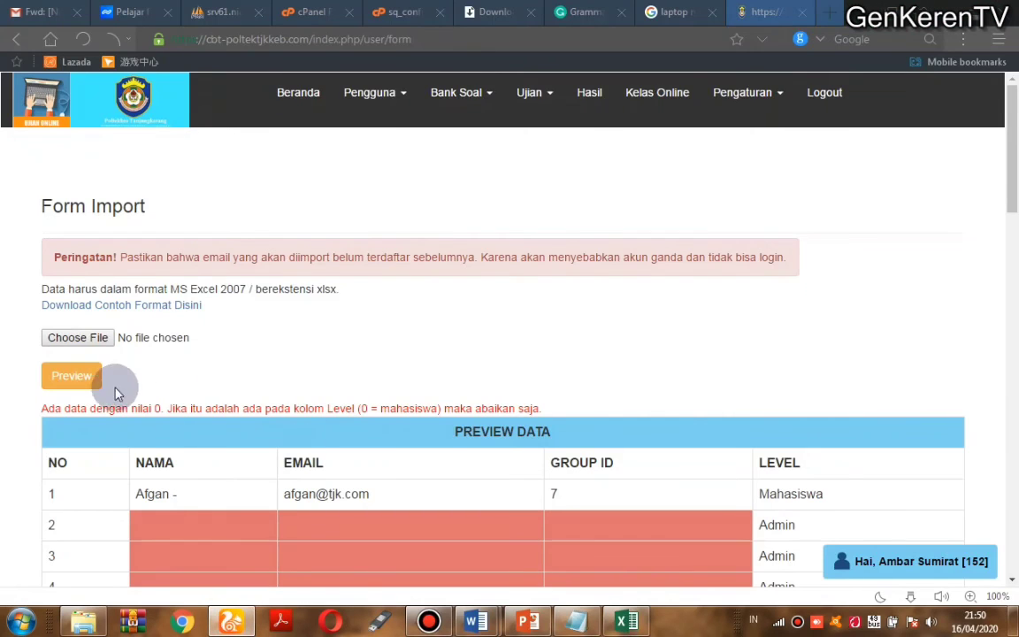
Step: Upload and preview the cleaned import_data tjk.xlsx, then import its single student row
left_click(92, 338)
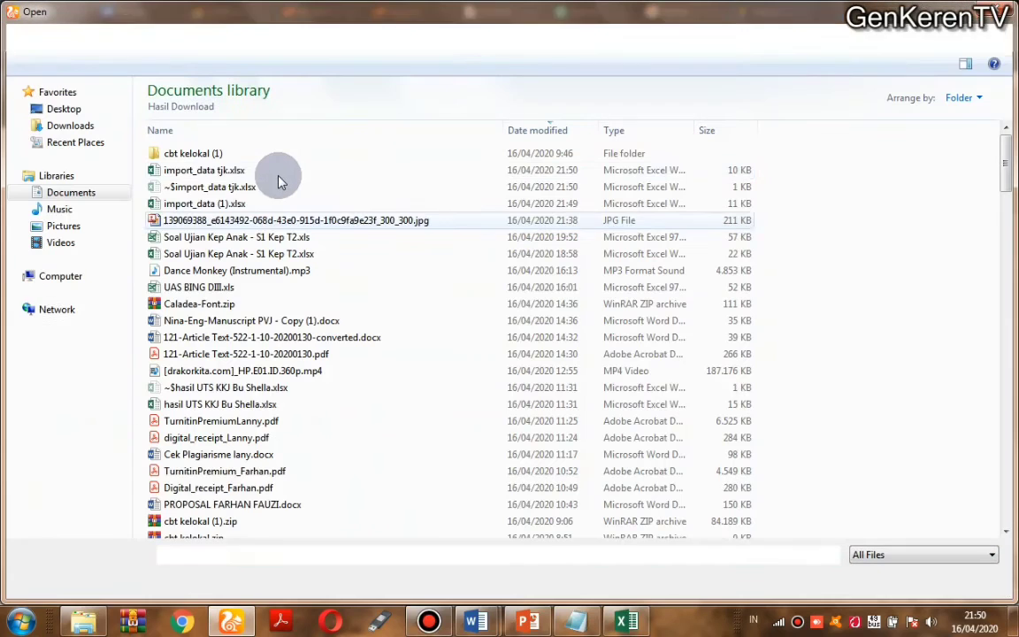
double_click(236, 170)
left_click(73, 371)
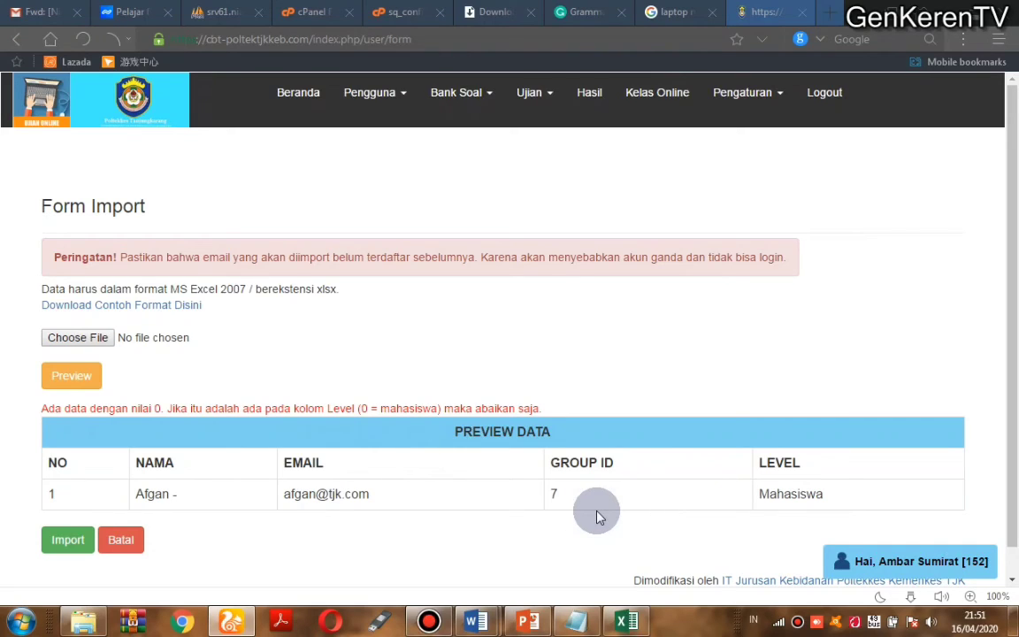
left_click(63, 537)
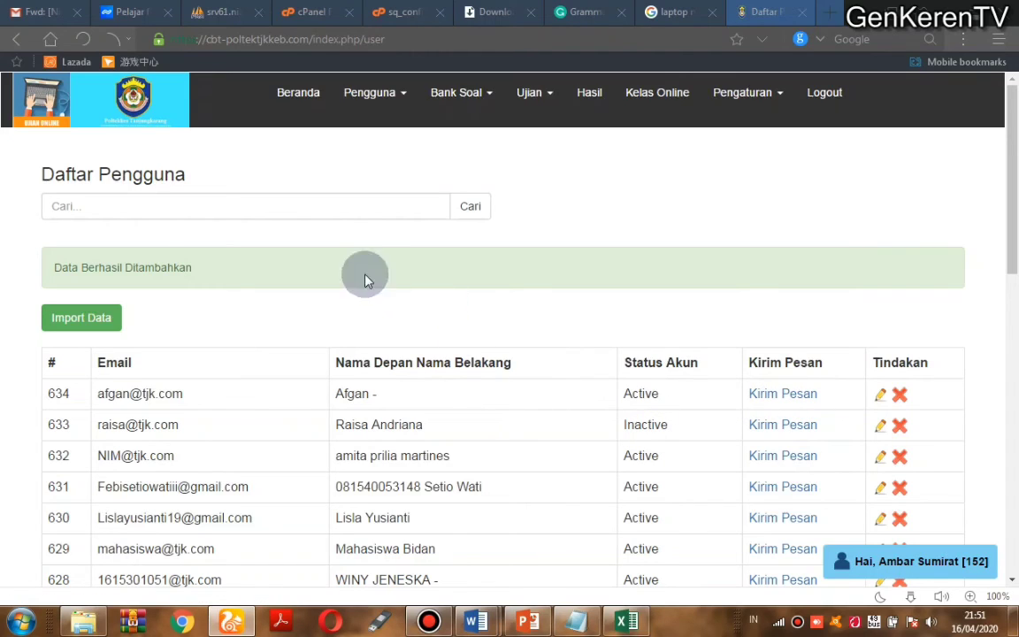
left_click(387, 99)
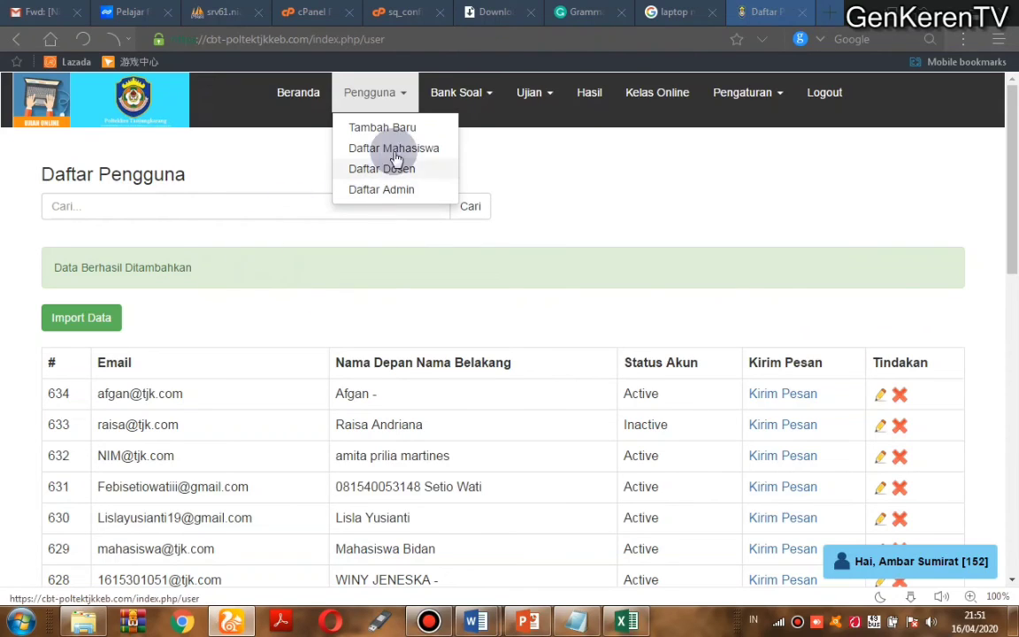
left_click(283, 256)
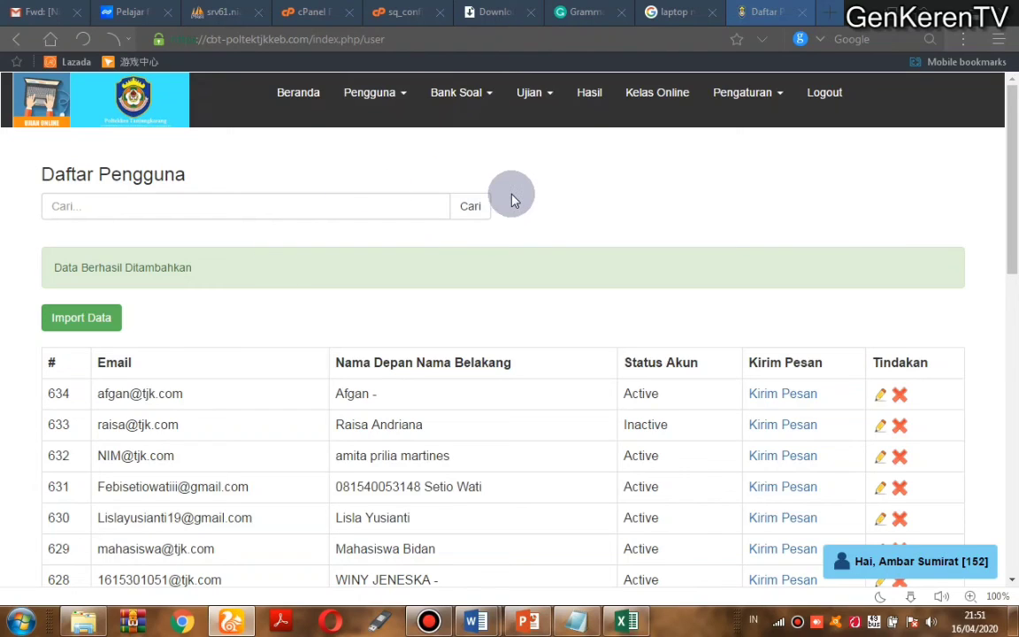
left_click(477, 94)
left_click(575, 184)
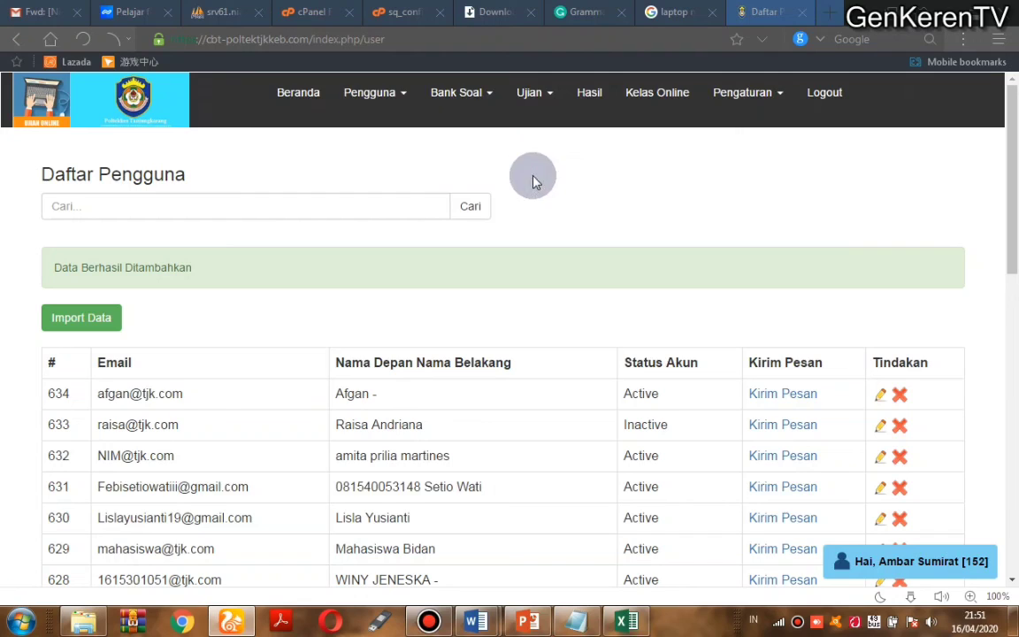
left_click(466, 102)
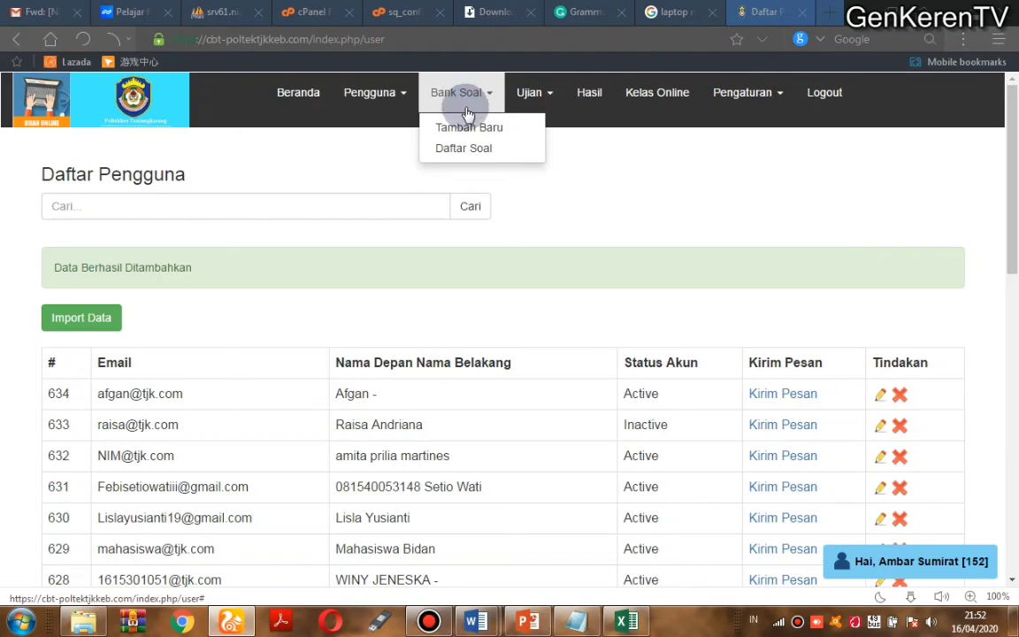
left_click(636, 127)
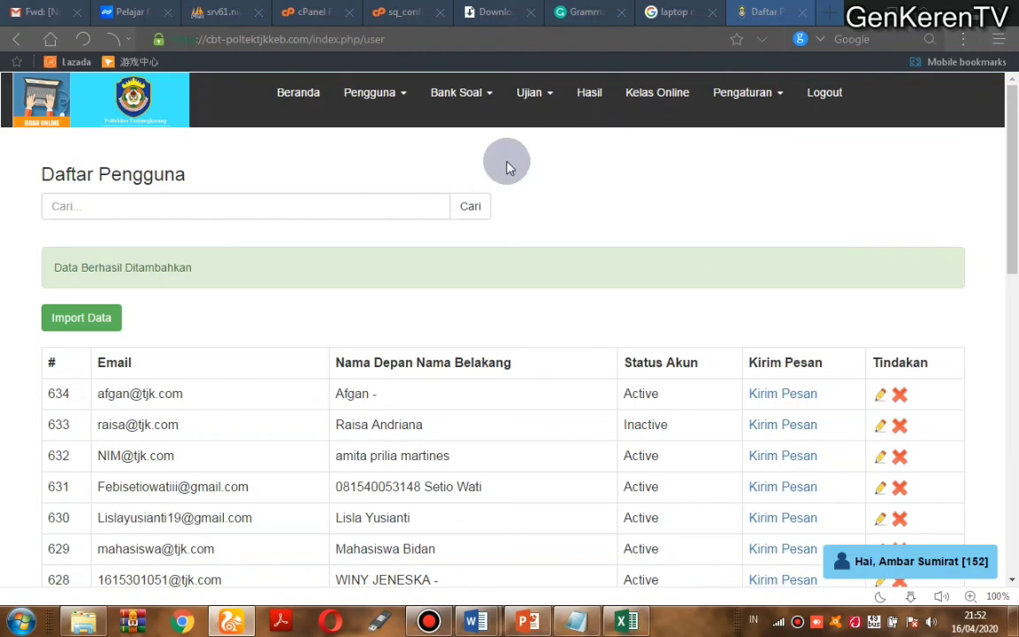